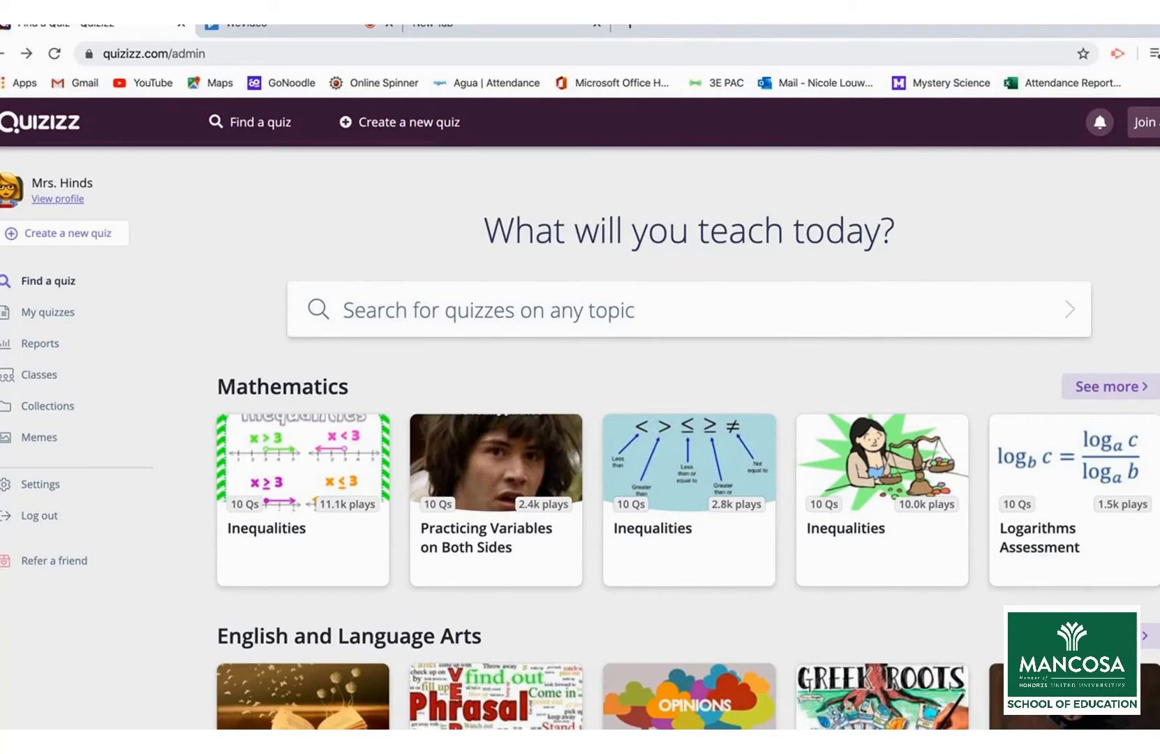
Search the quiz library for fractions
click(410, 308)
text(frac)
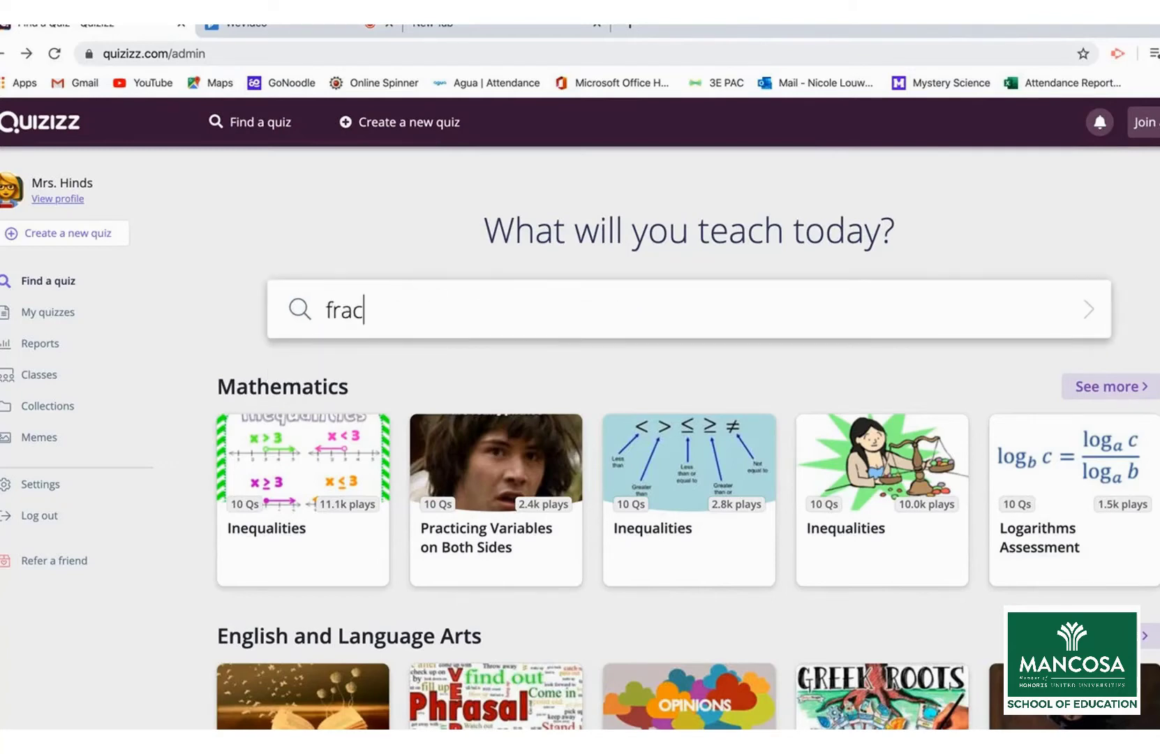
text(tions)
key(Return)
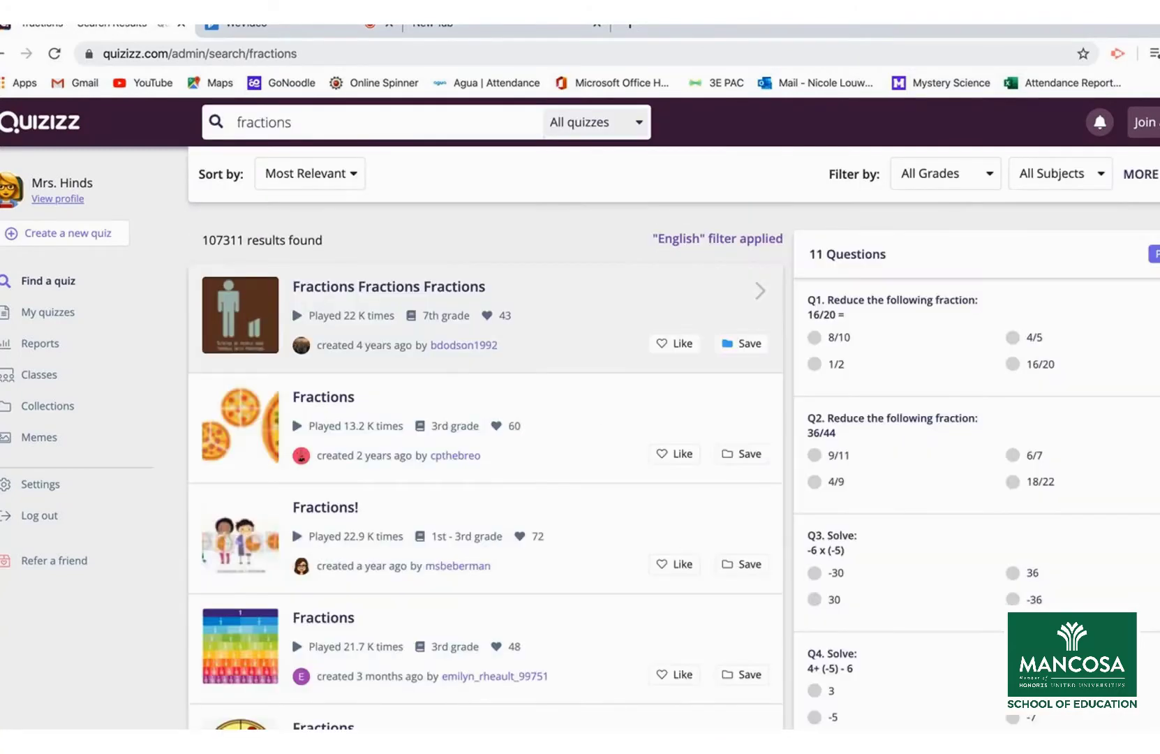
Browse the quizzes found and examine the preview questions of the first one, Fractions Fractions Fractions
scroll(607, 413, down, 5)
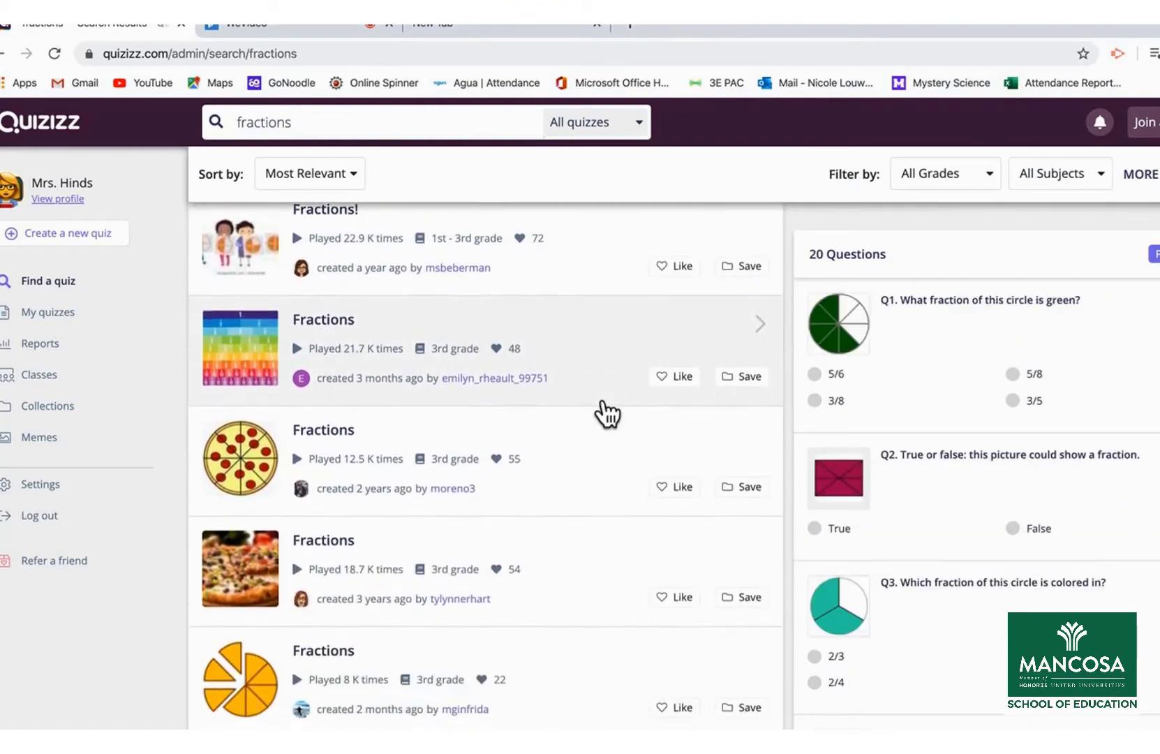
scroll(607, 413, down, 2)
scroll(608, 413, up, 7)
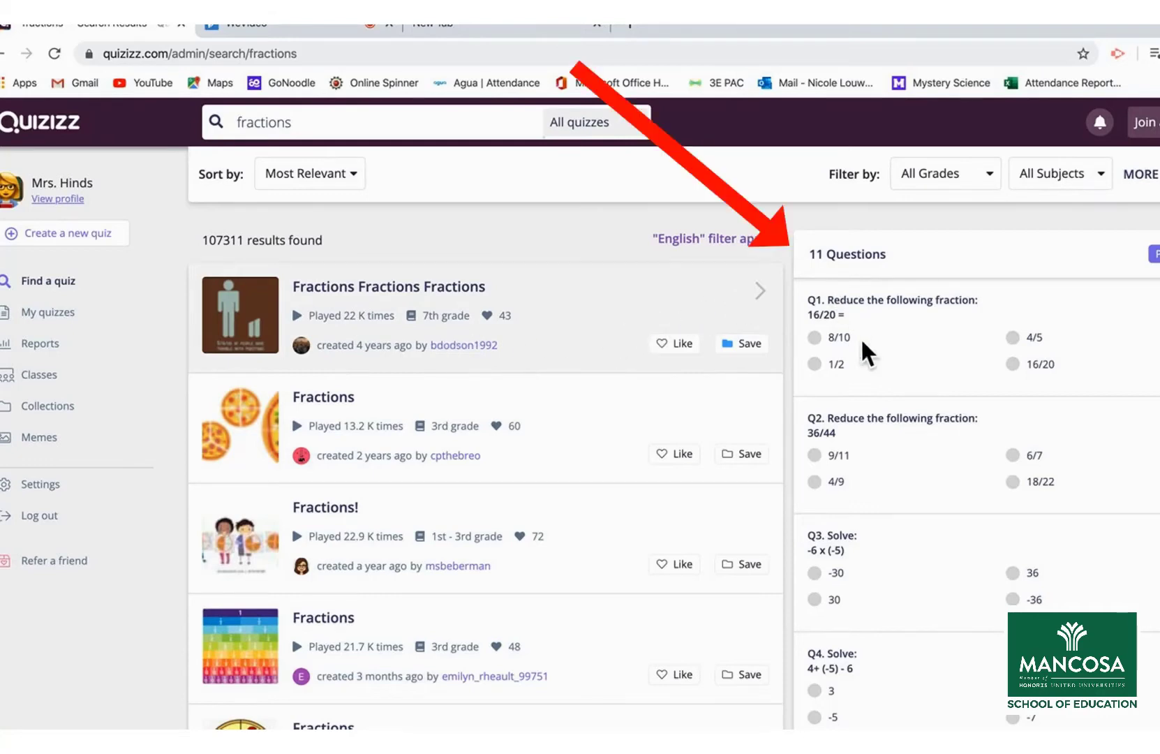
scroll(923, 490, down, 12)
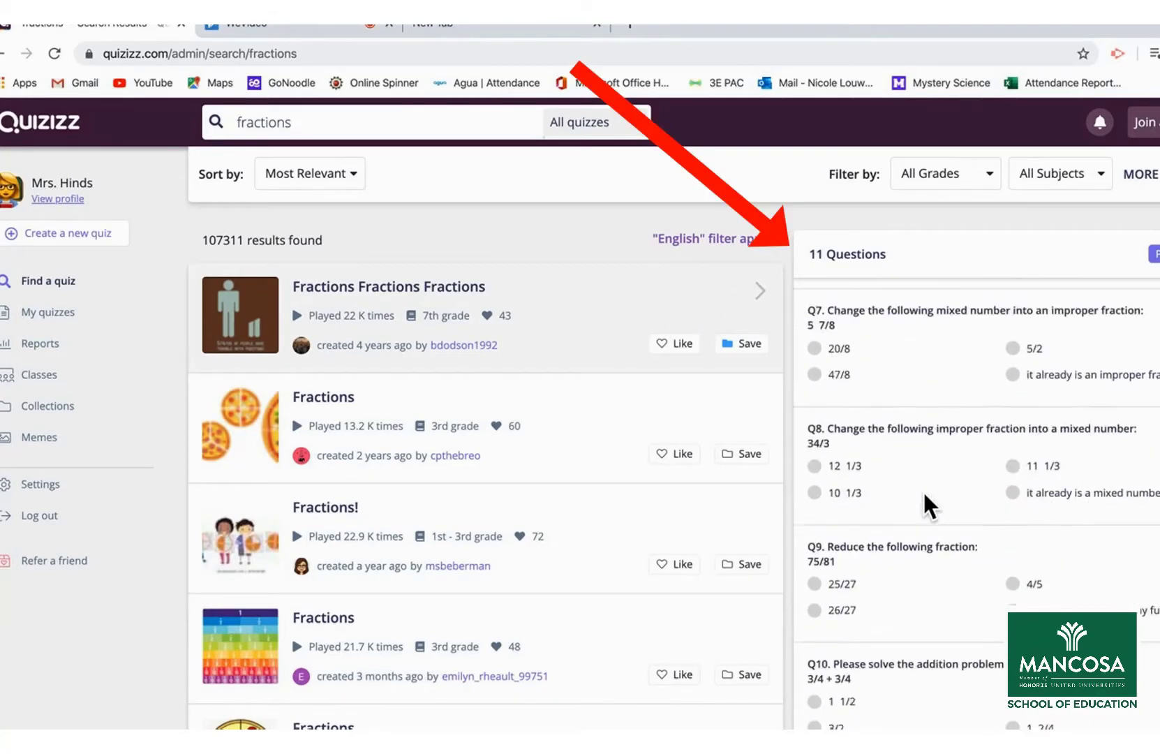
scroll(923, 491, down, 5)
scroll(922, 490, up, 10)
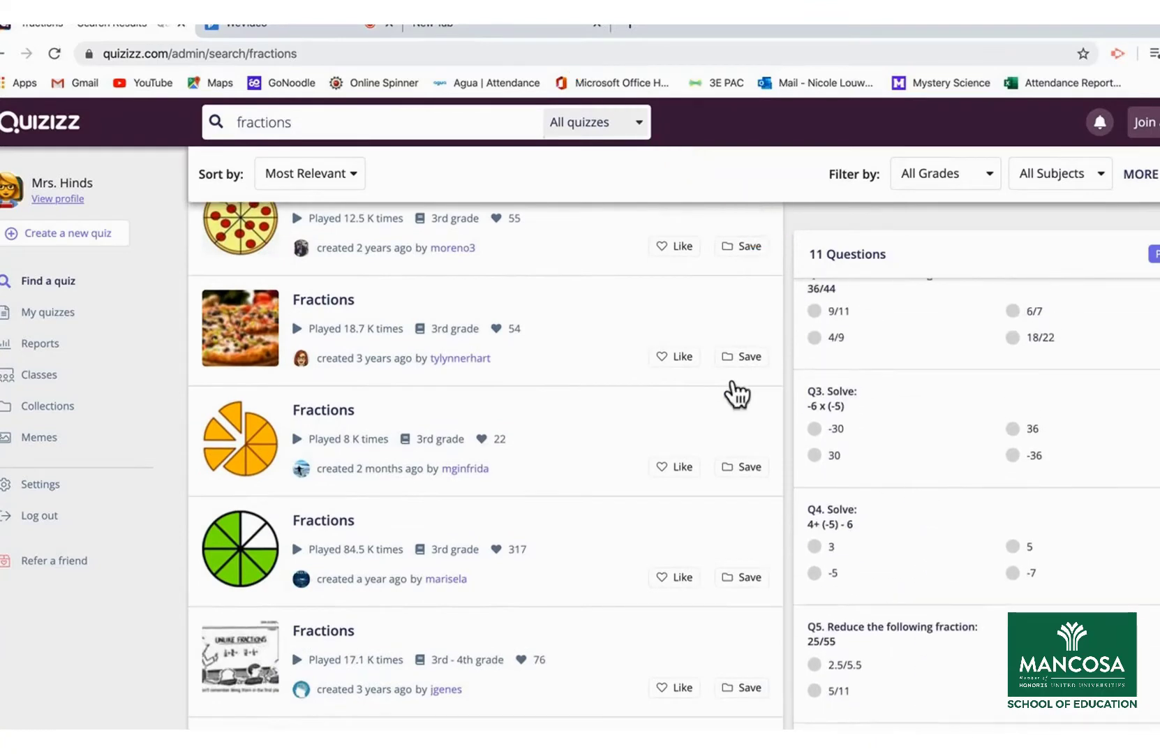
scroll(612, 347, up, 1)
scroll(611, 347, up, 8)
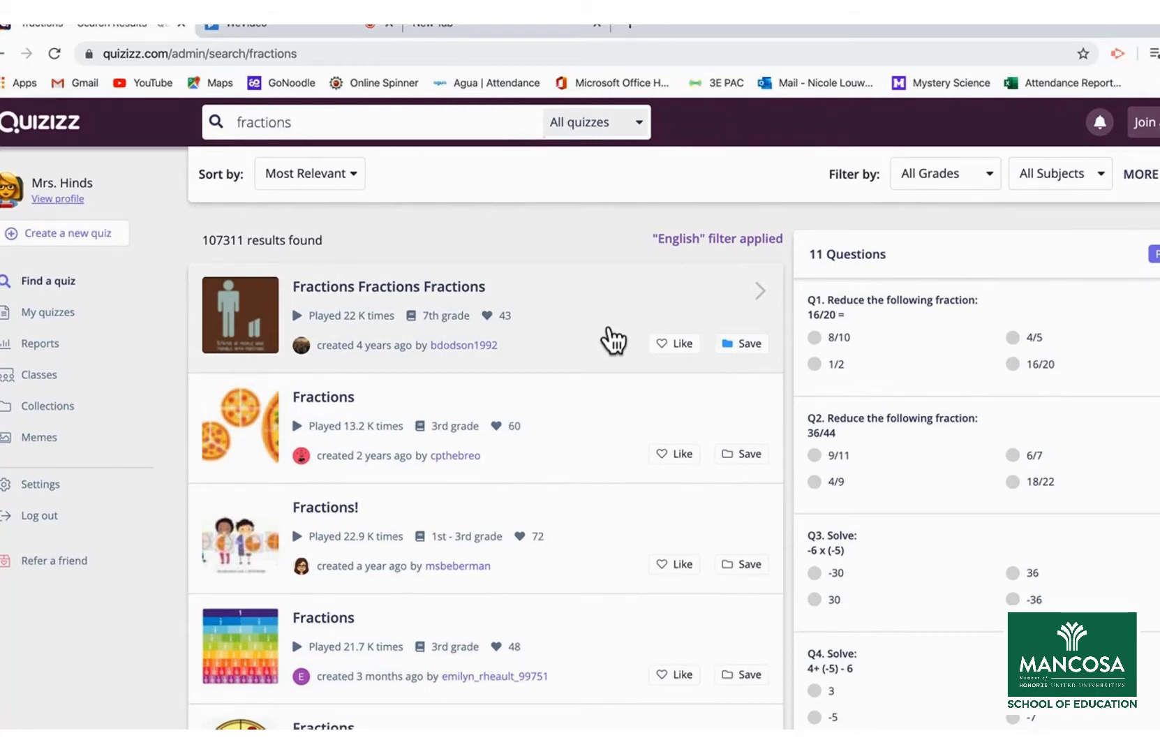
Open the Fractions Fractions Fractions quiz and examine its live play, homework and solo practice options
click(610, 339)
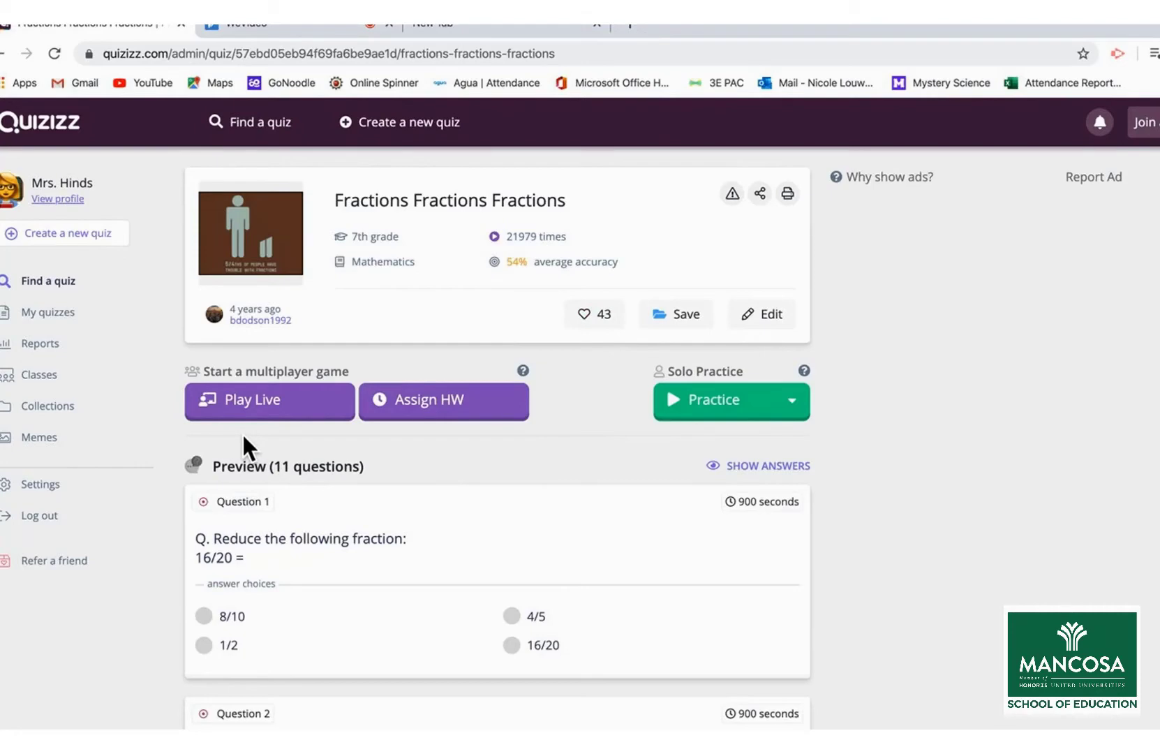
scroll(241, 433, up, 5)
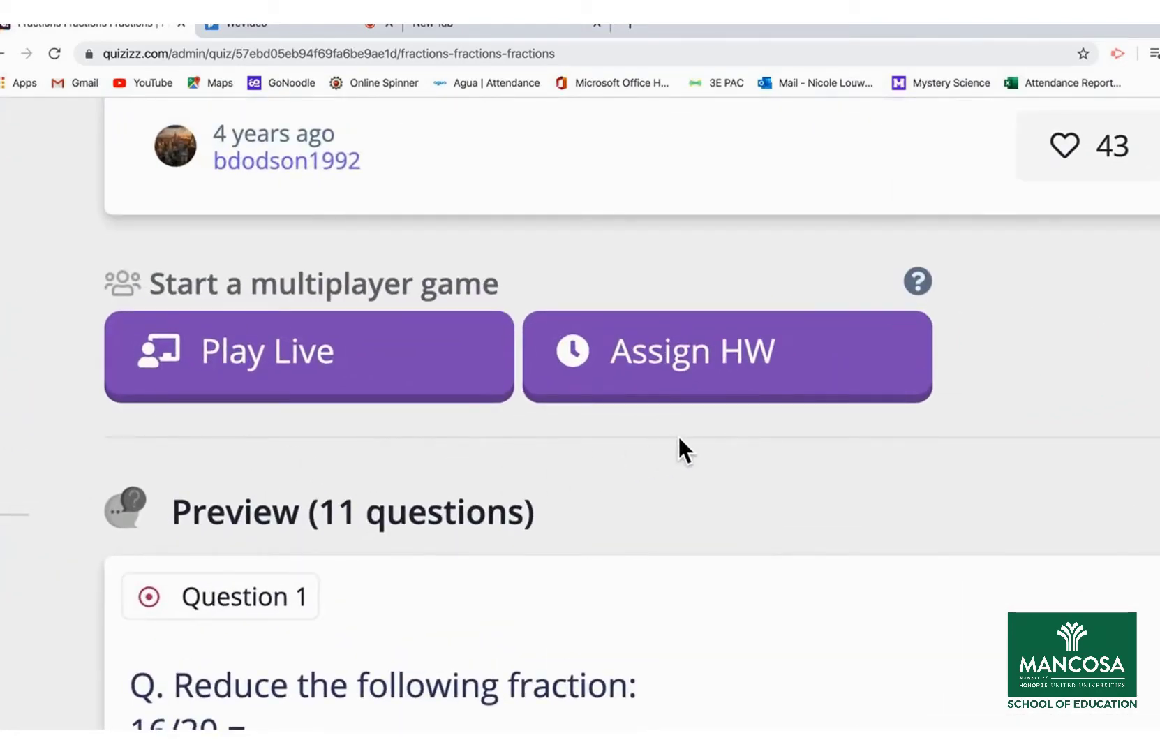
scroll(678, 434, right, 10)
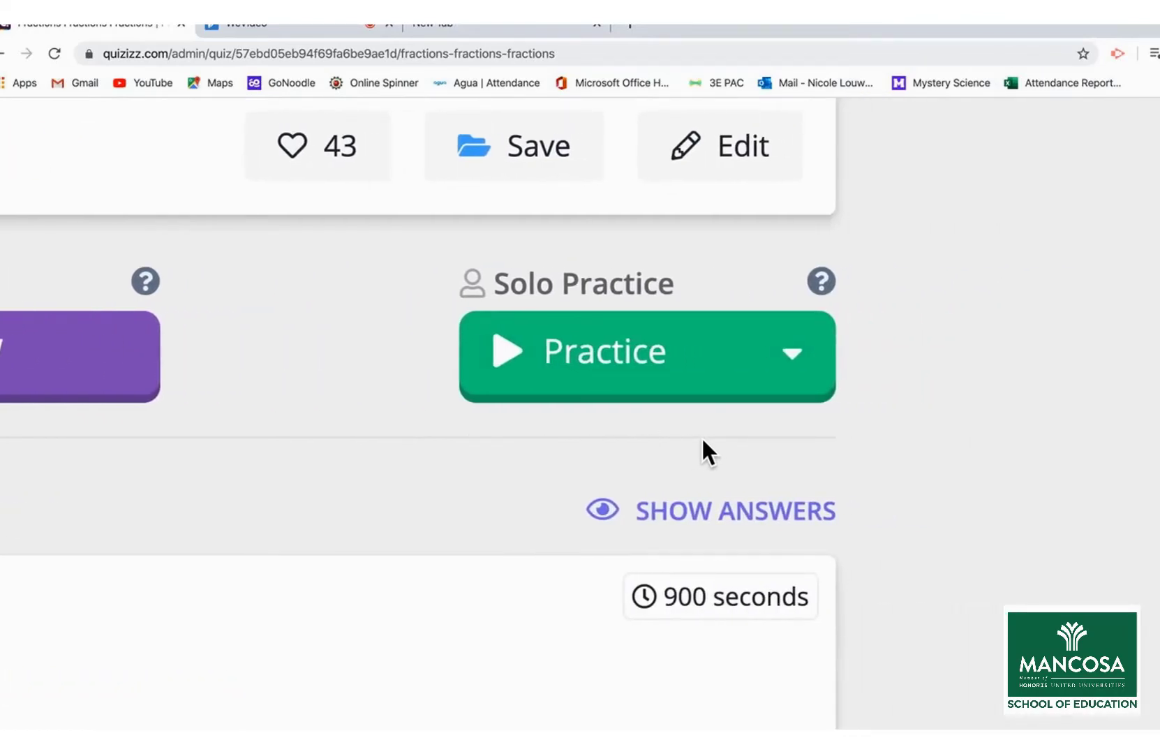
scroll(701, 437, down, 5)
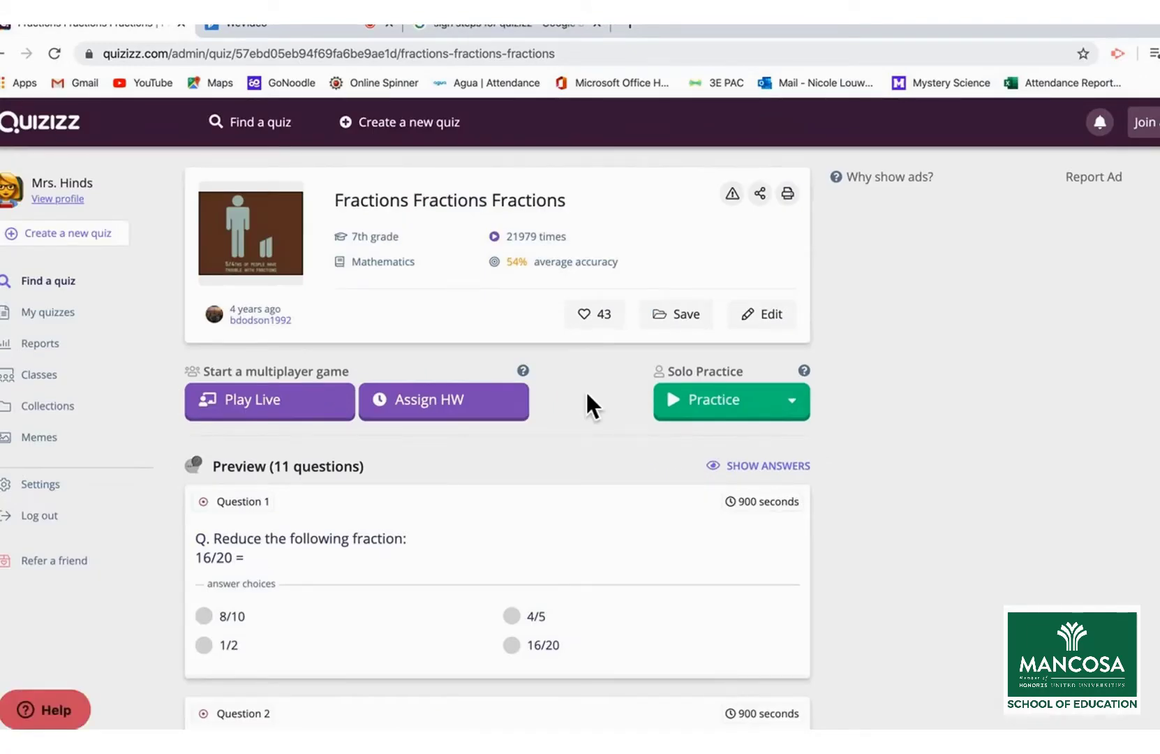
Save the Fractions Fractions Fractions quiz to the Math collection
click(689, 313)
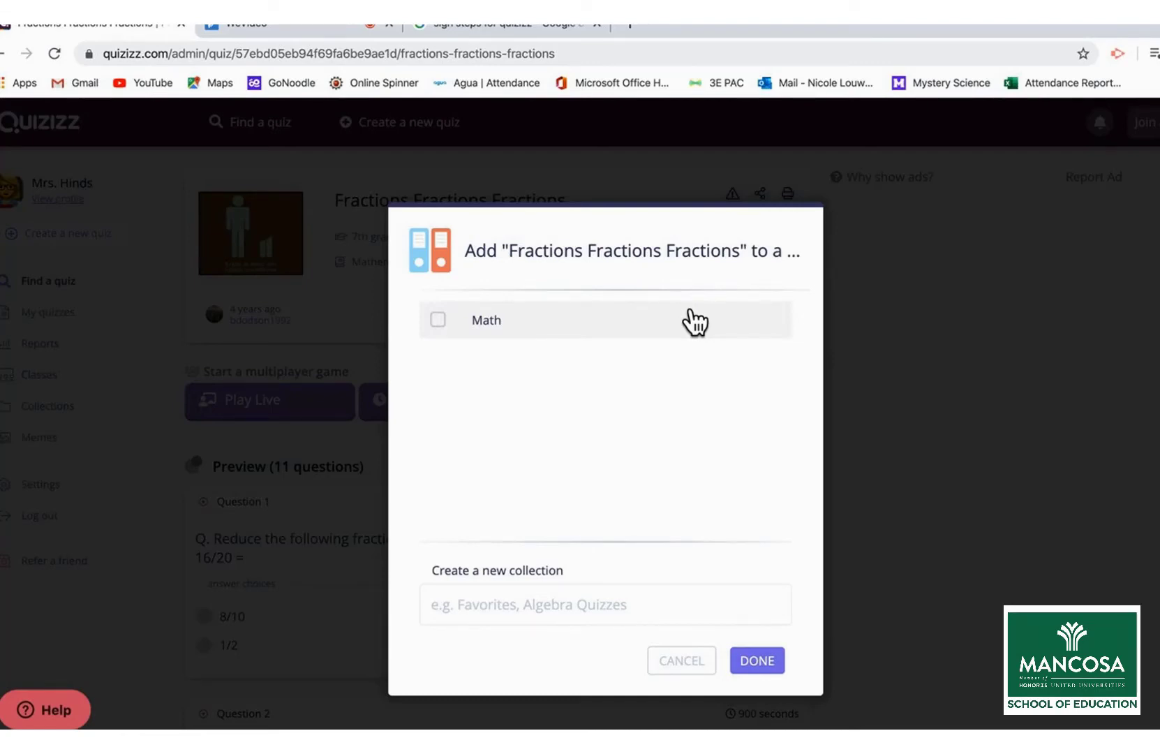
click(689, 311)
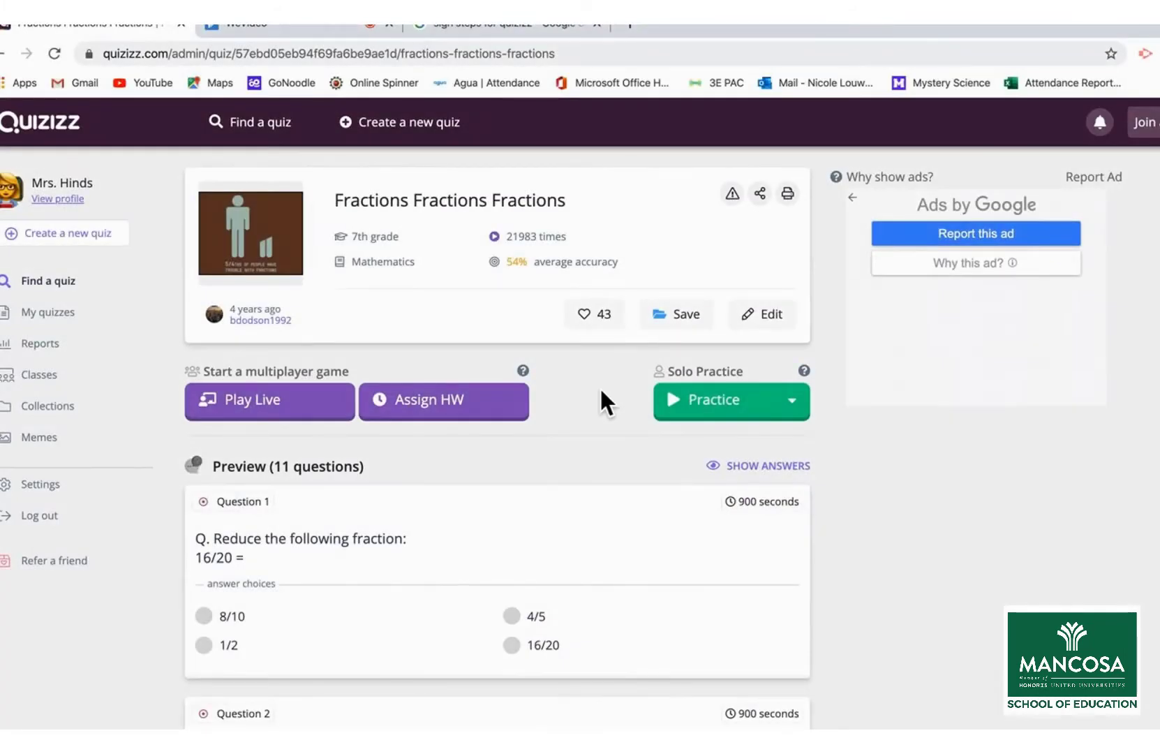
Open the quiz for editing, set question 1's time limit to 2 minutes and save the question
click(771, 314)
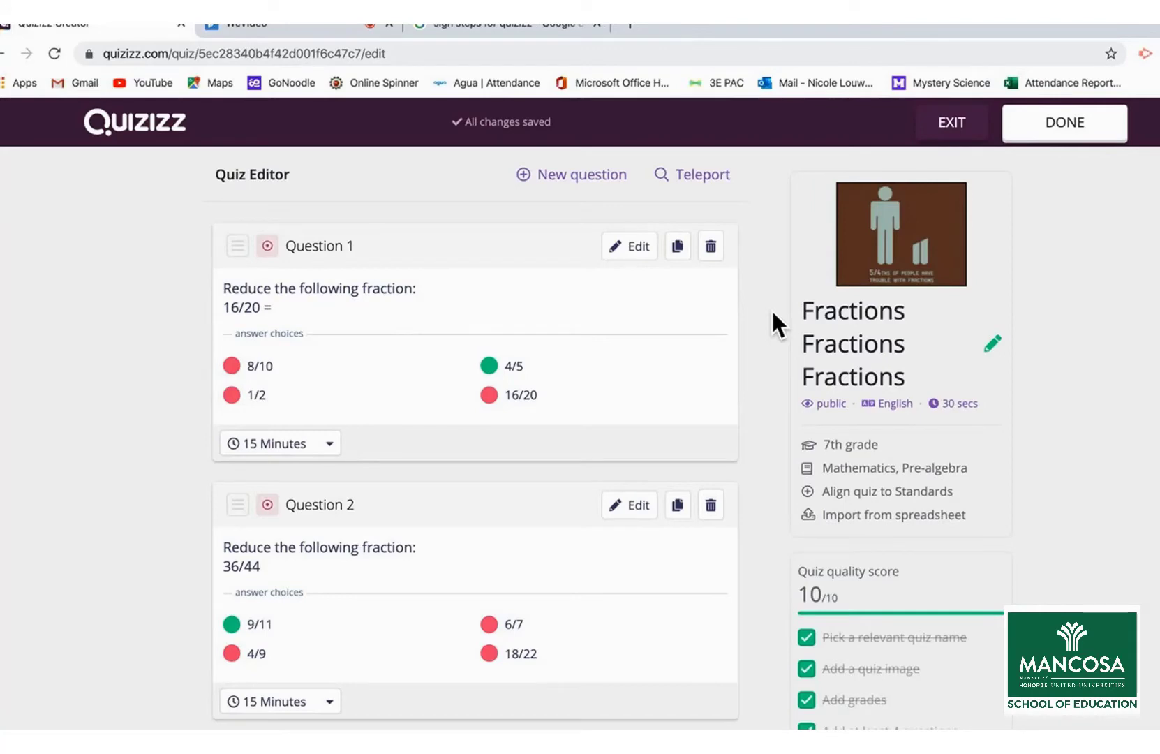
click(624, 247)
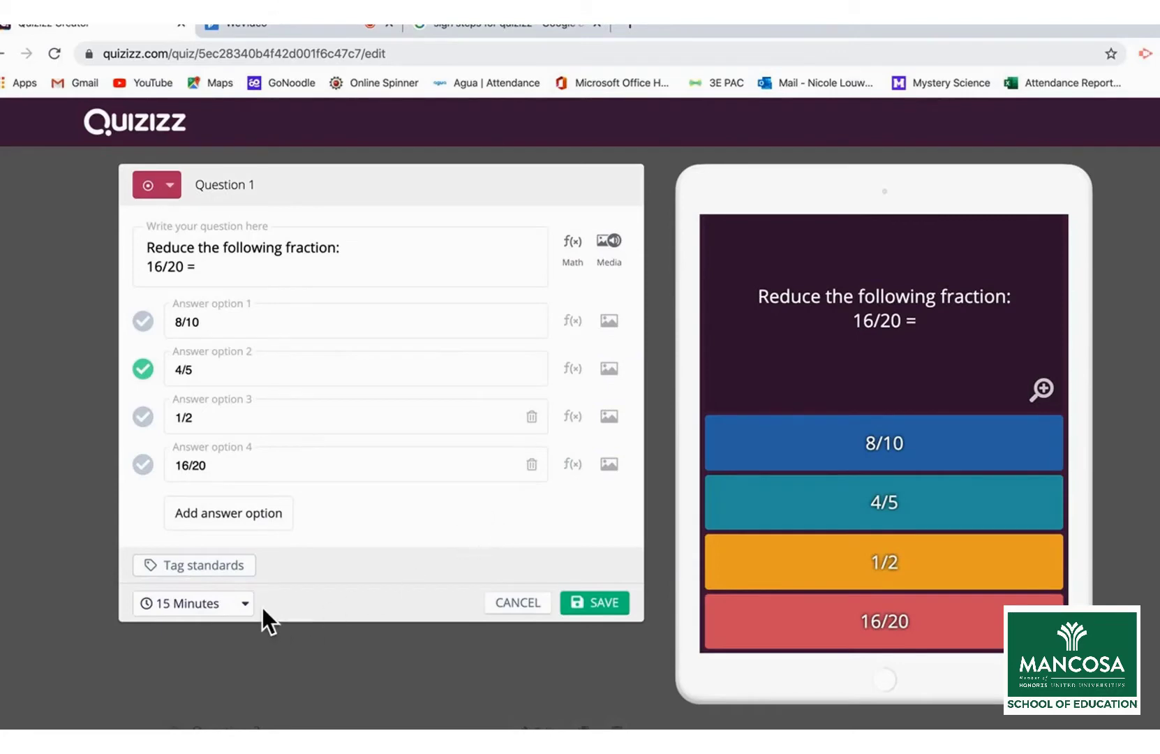
click(225, 606)
scroll(212, 510, down, 1)
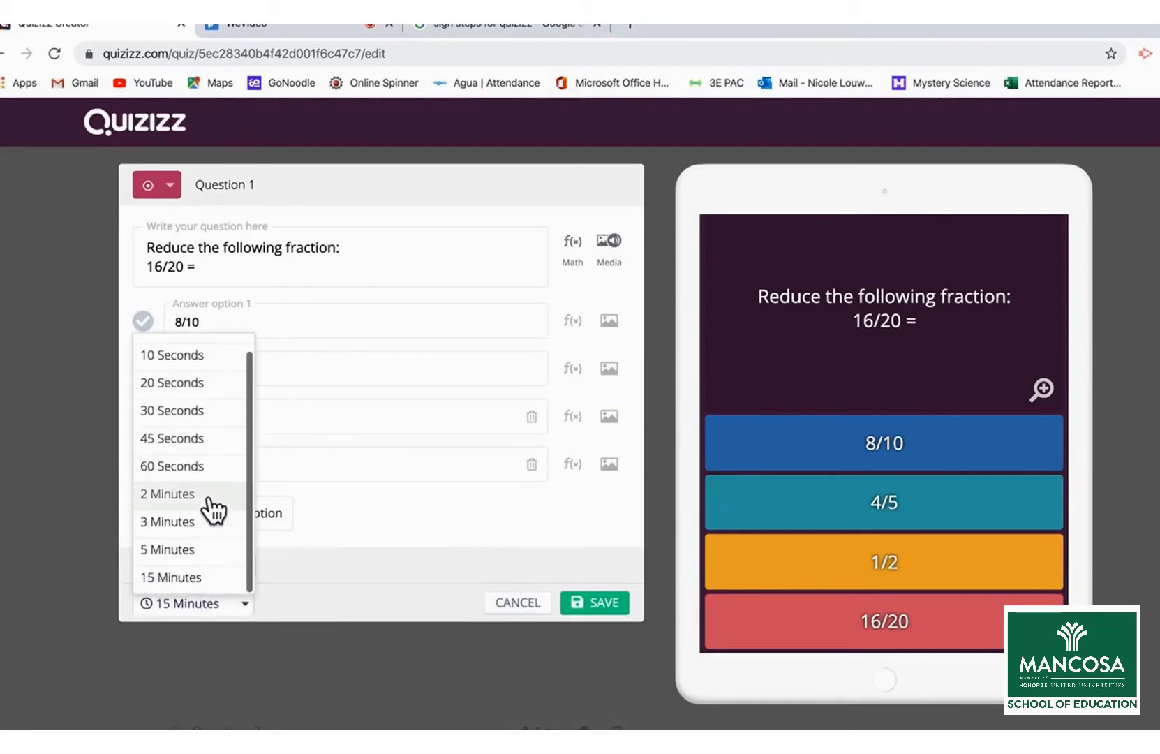
scroll(208, 499, up, 1)
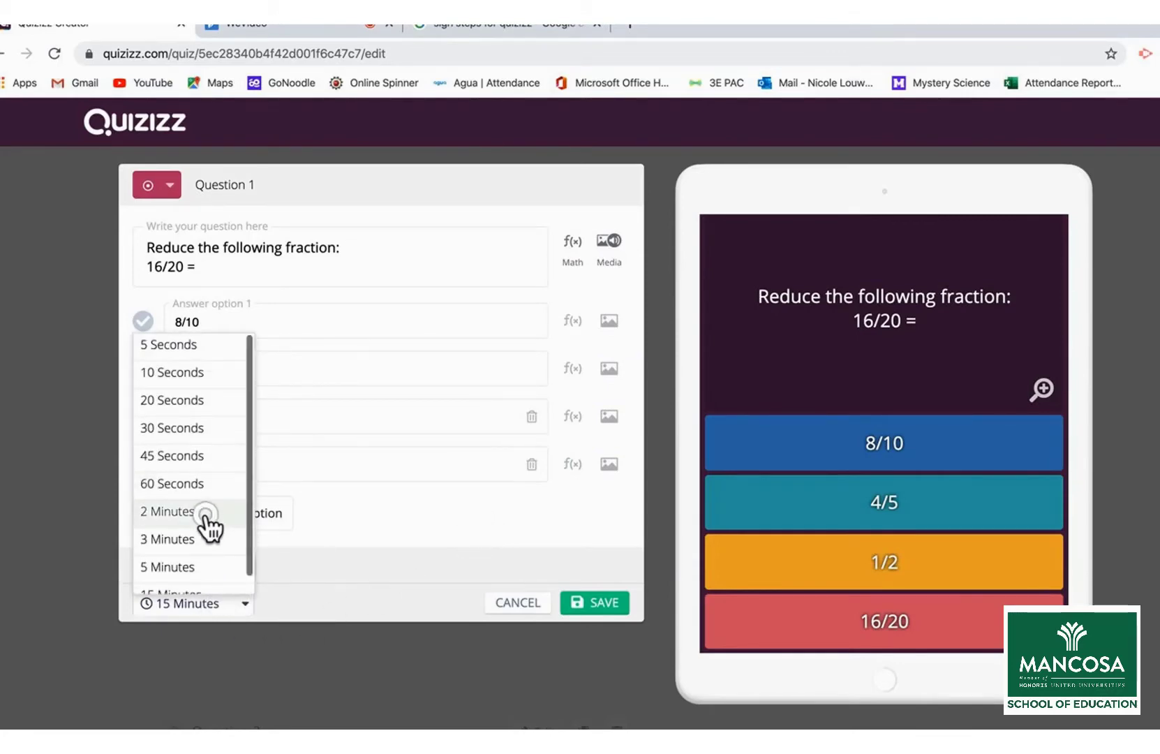
click(208, 514)
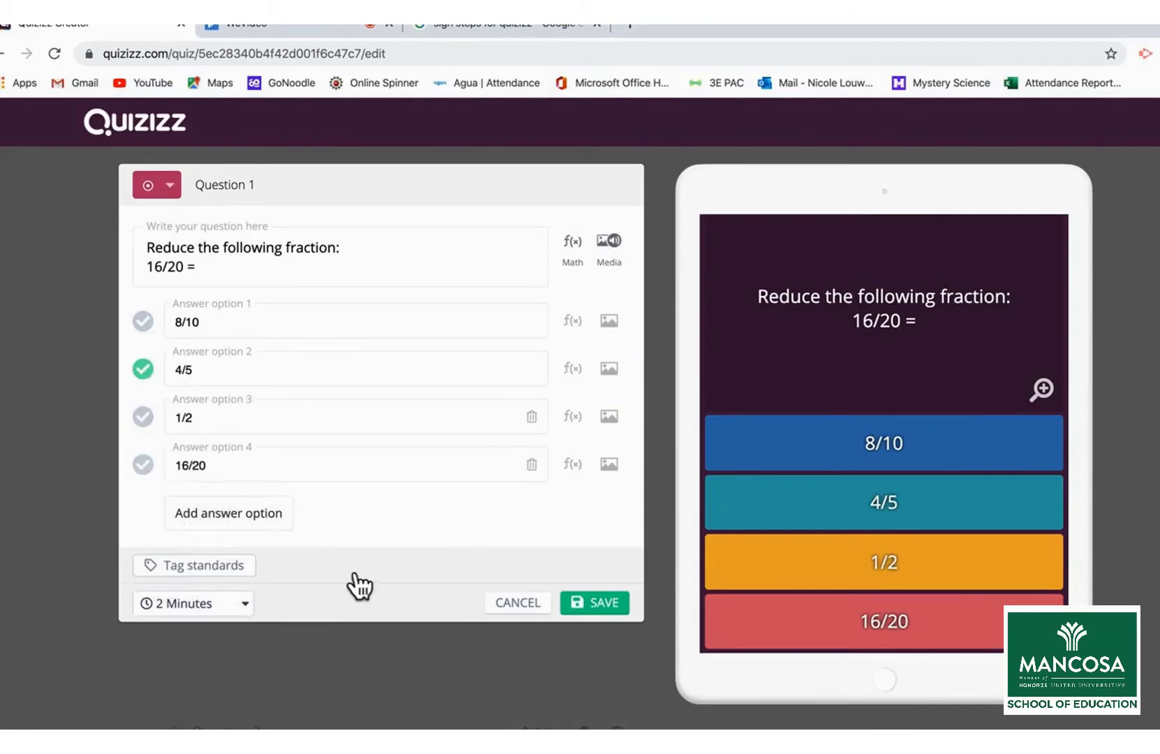
click(609, 601)
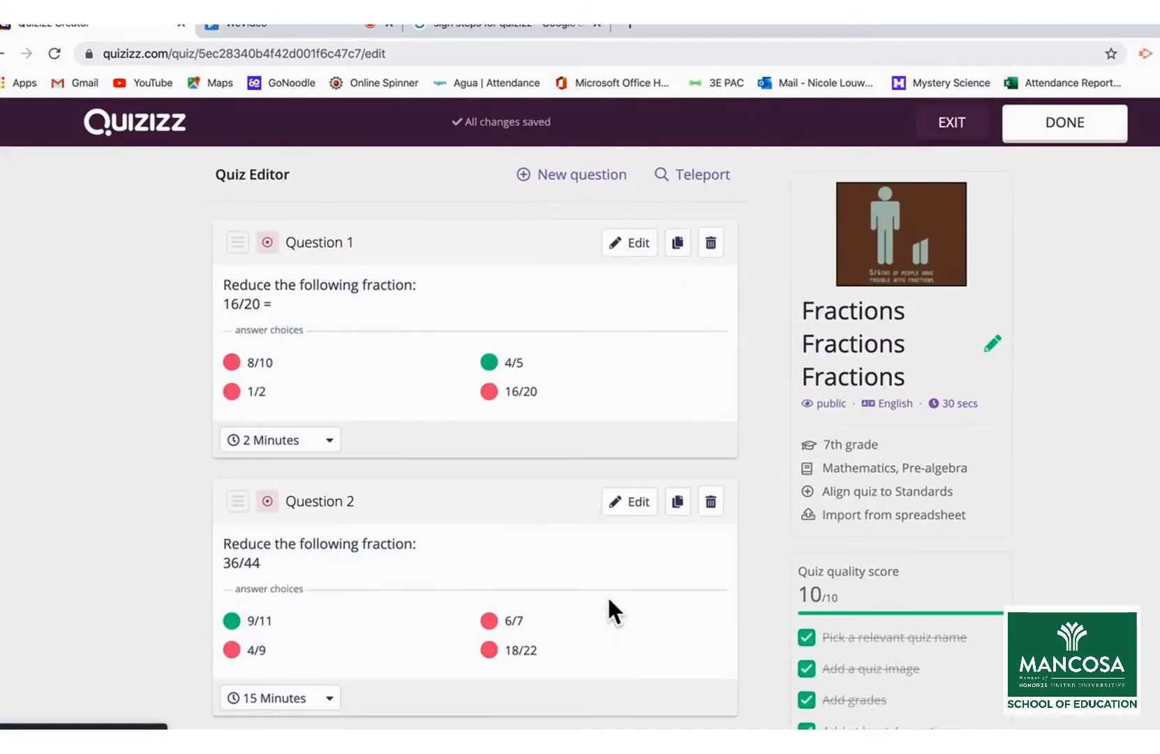
Delete question 2, which asks to reduce 36/44, from the quiz
click(712, 503)
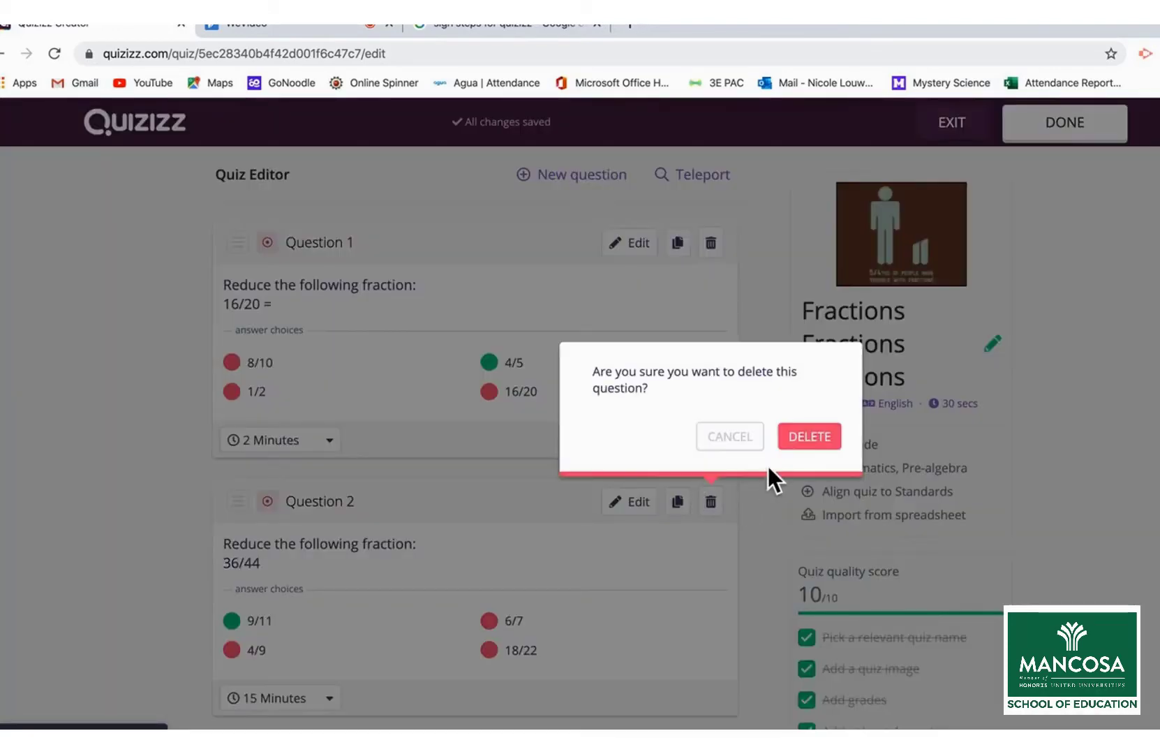
click(801, 435)
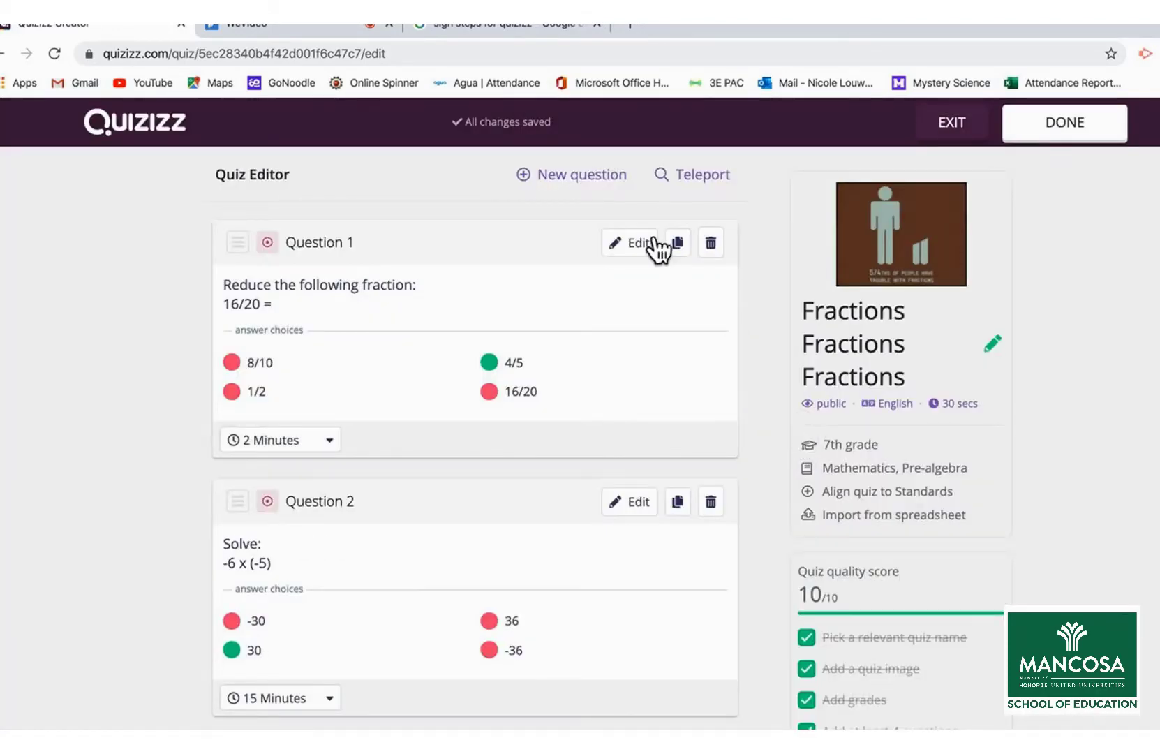
Check the question types offered for a new question without adding one, and finish editing the quiz
click(596, 178)
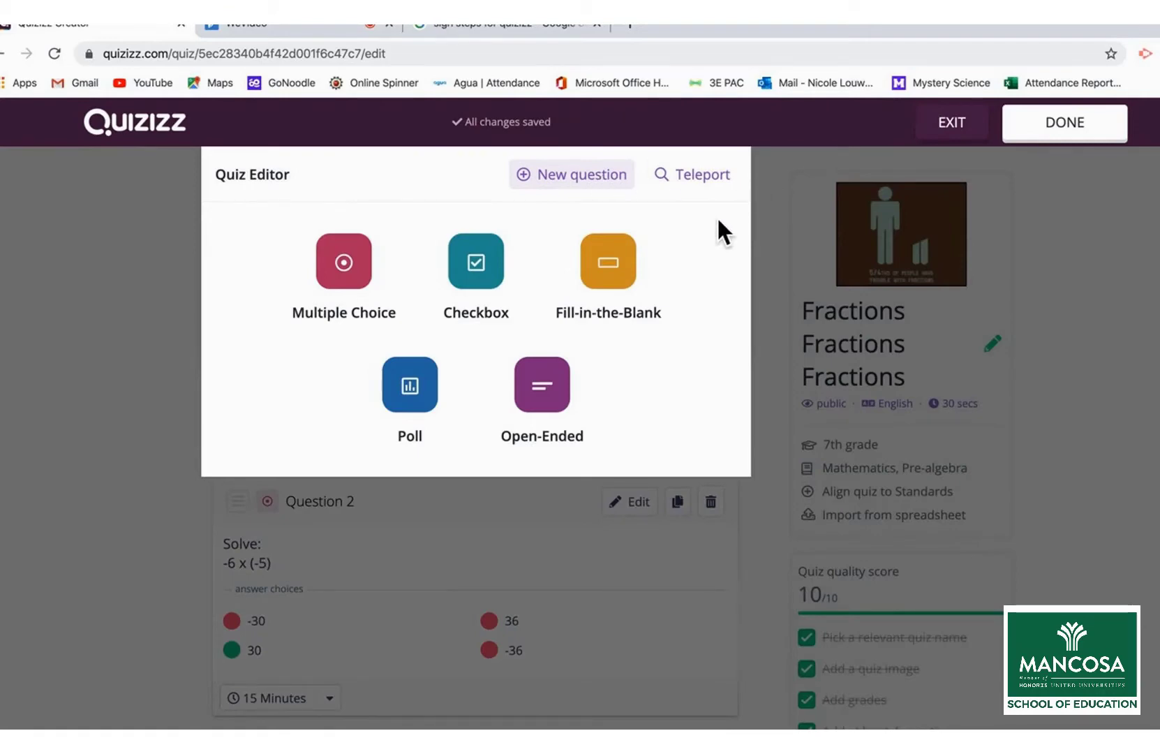
click(771, 204)
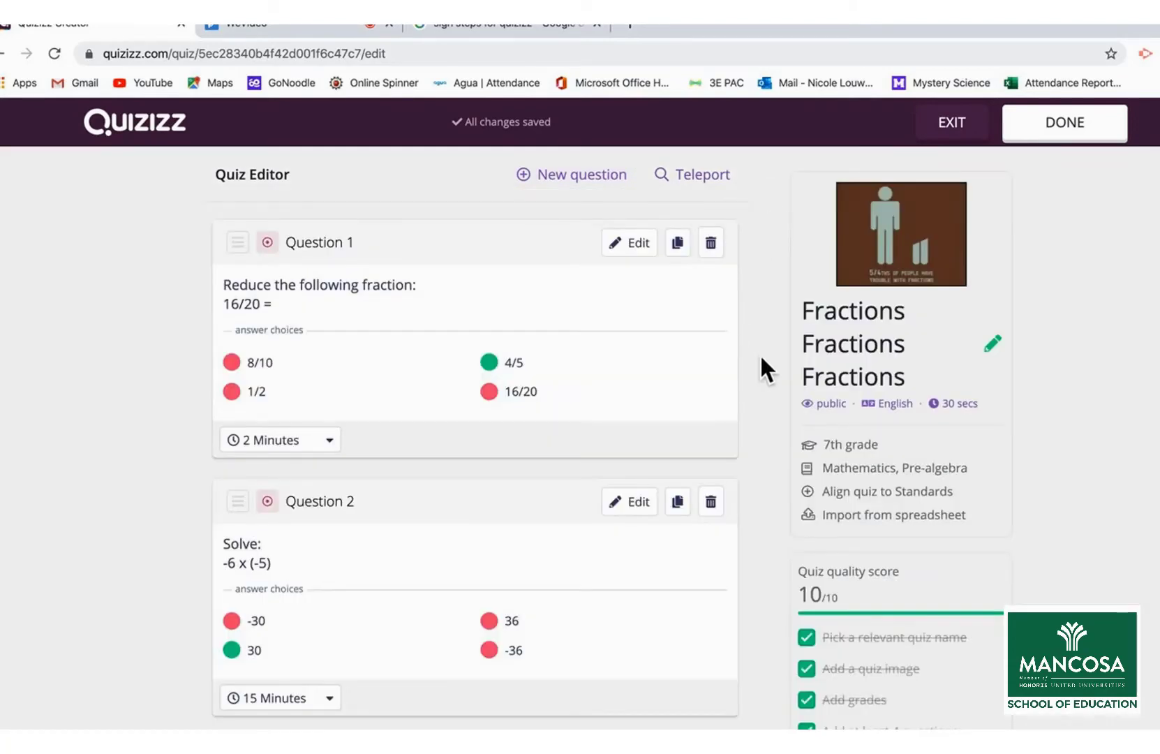
scroll(761, 356, down, 2)
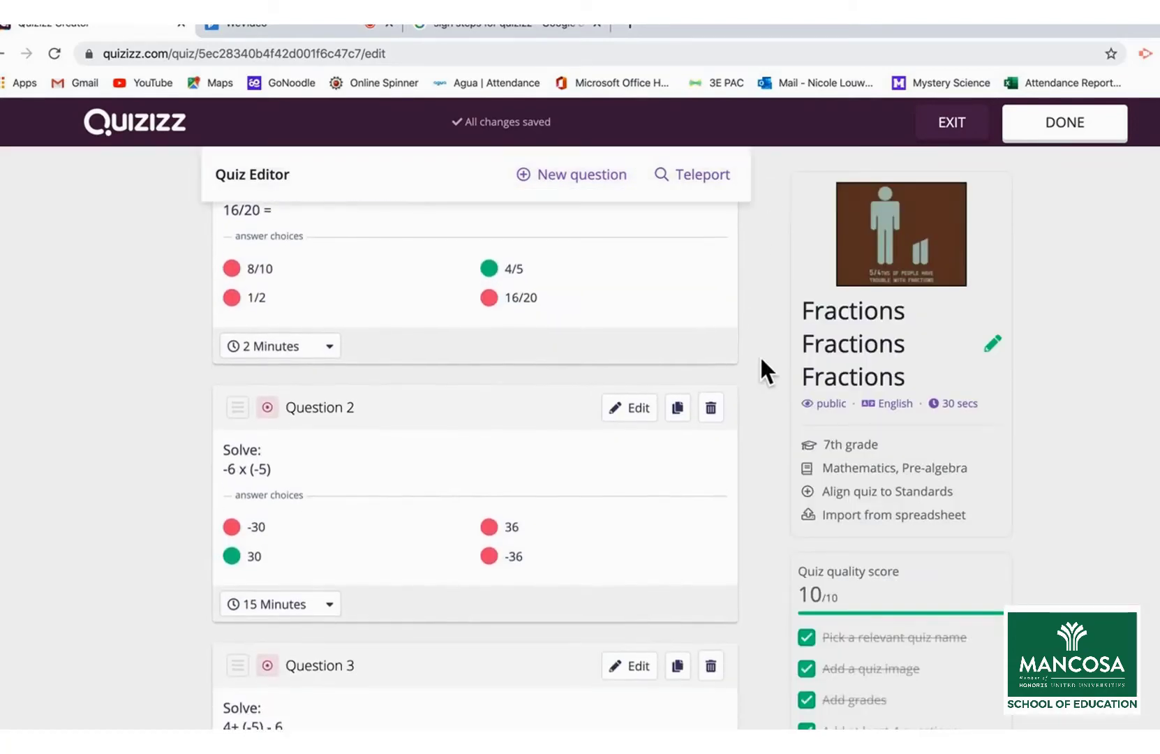
click(1065, 129)
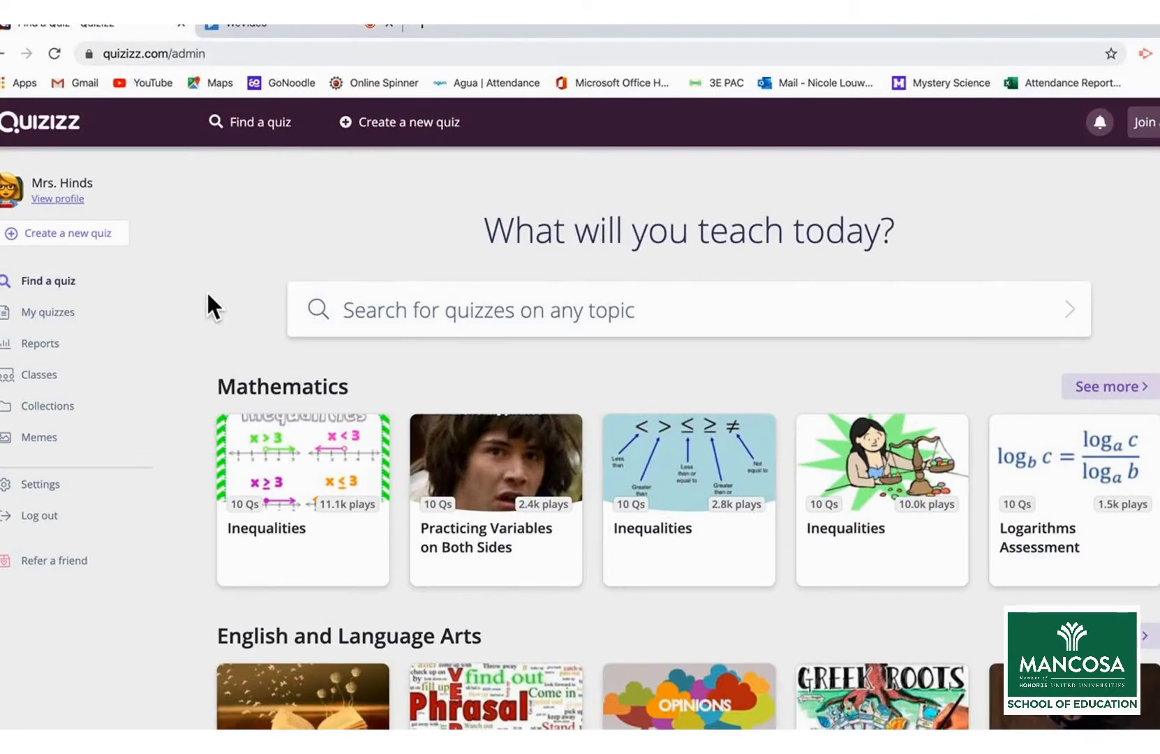
Create a new quiz named Fractions with Mathematics as its subject
click(76, 234)
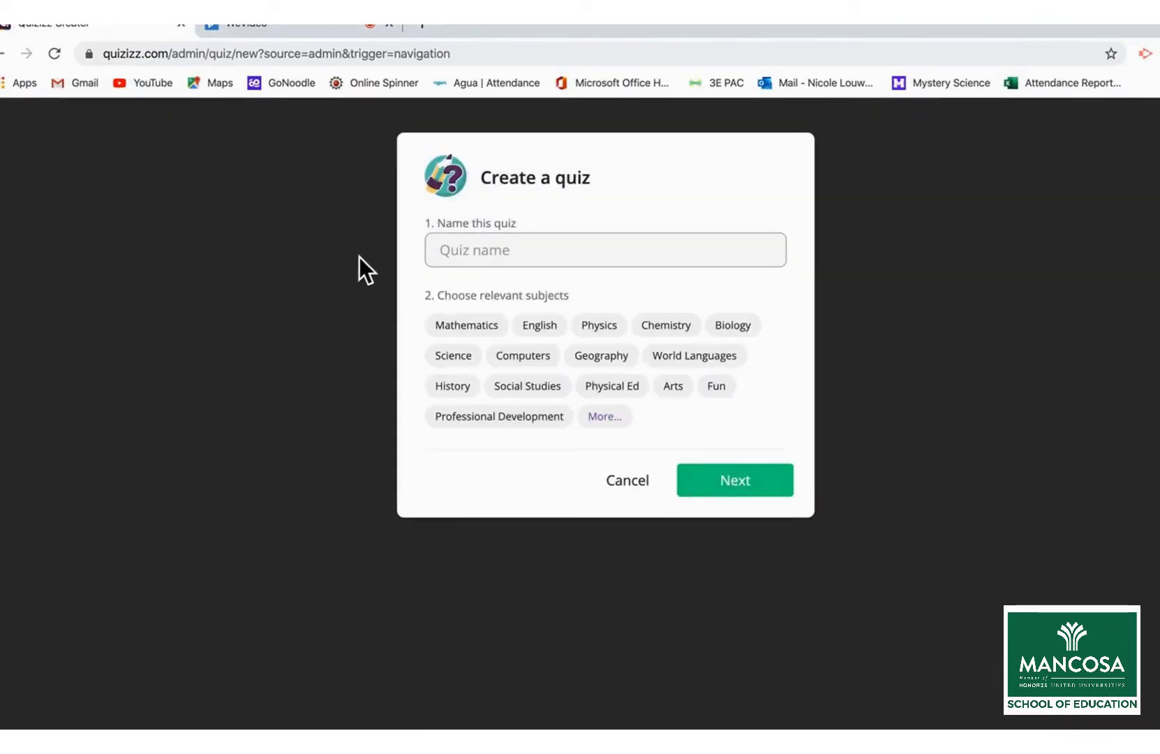
text(Fractions)
click(490, 328)
click(719, 482)
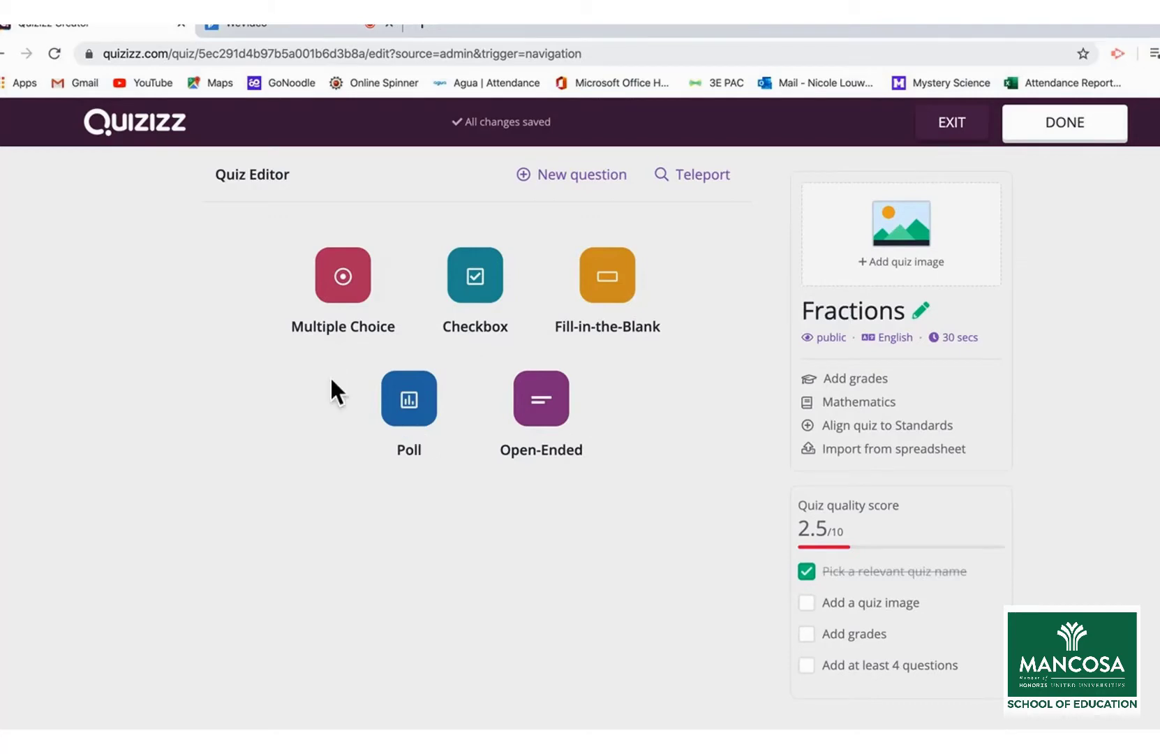
Start a Multiple Choice question and try the Checkbox, Fill-in-the-Blank, Open-Ended and Poll types to compare their layouts
click(362, 286)
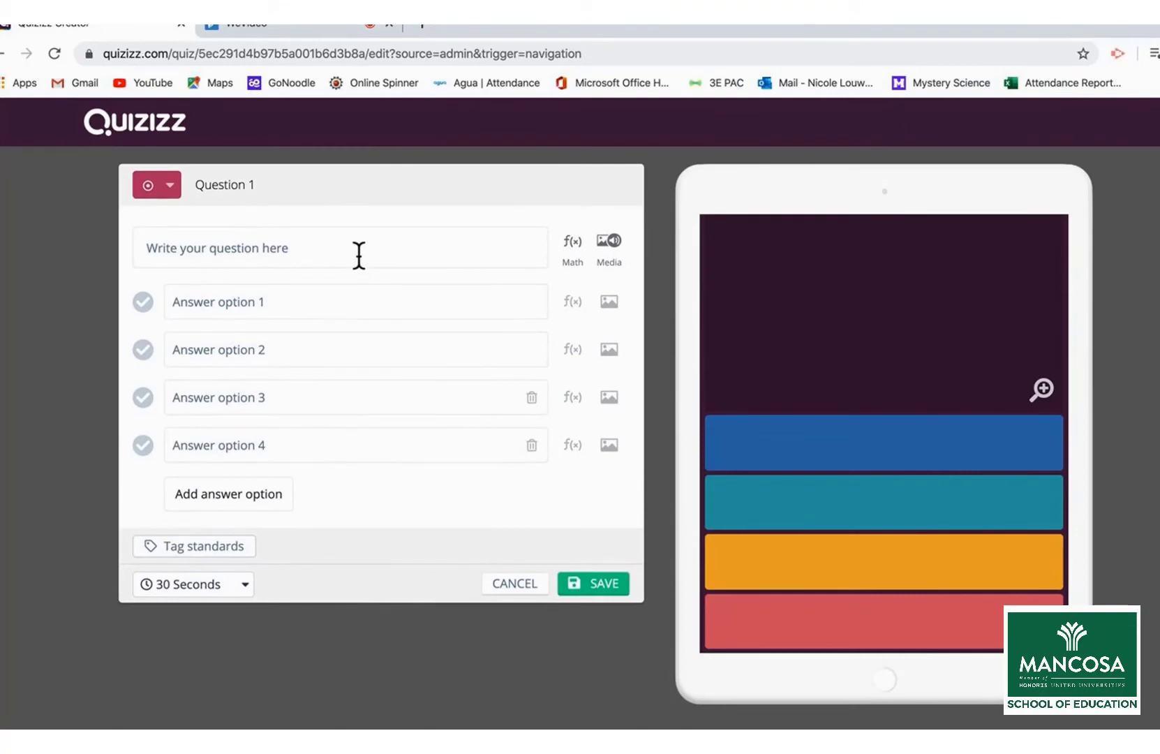
click(169, 195)
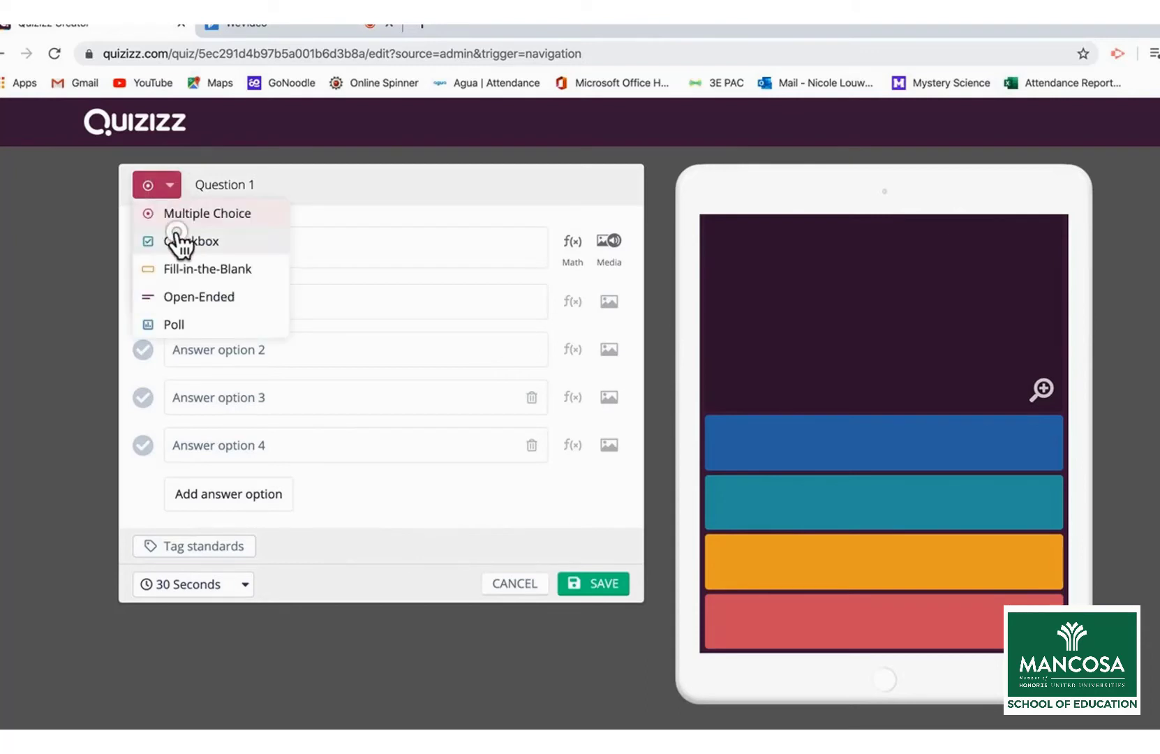
click(176, 241)
click(159, 186)
click(178, 269)
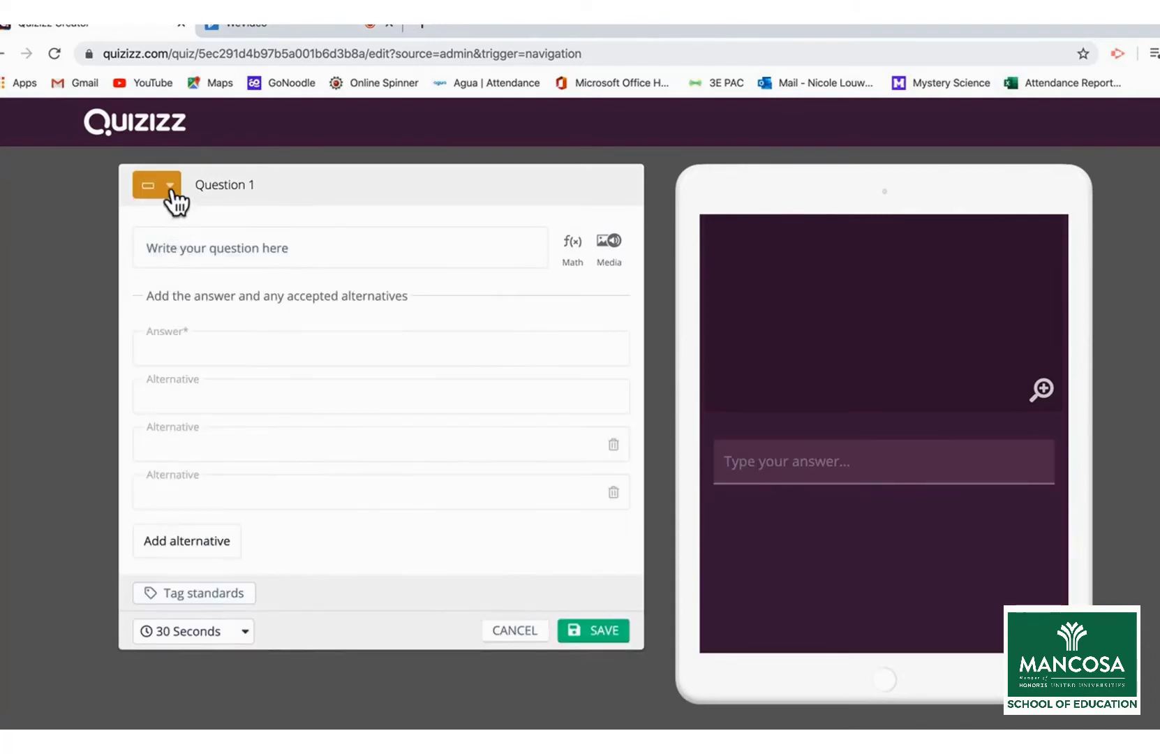
click(159, 185)
click(178, 298)
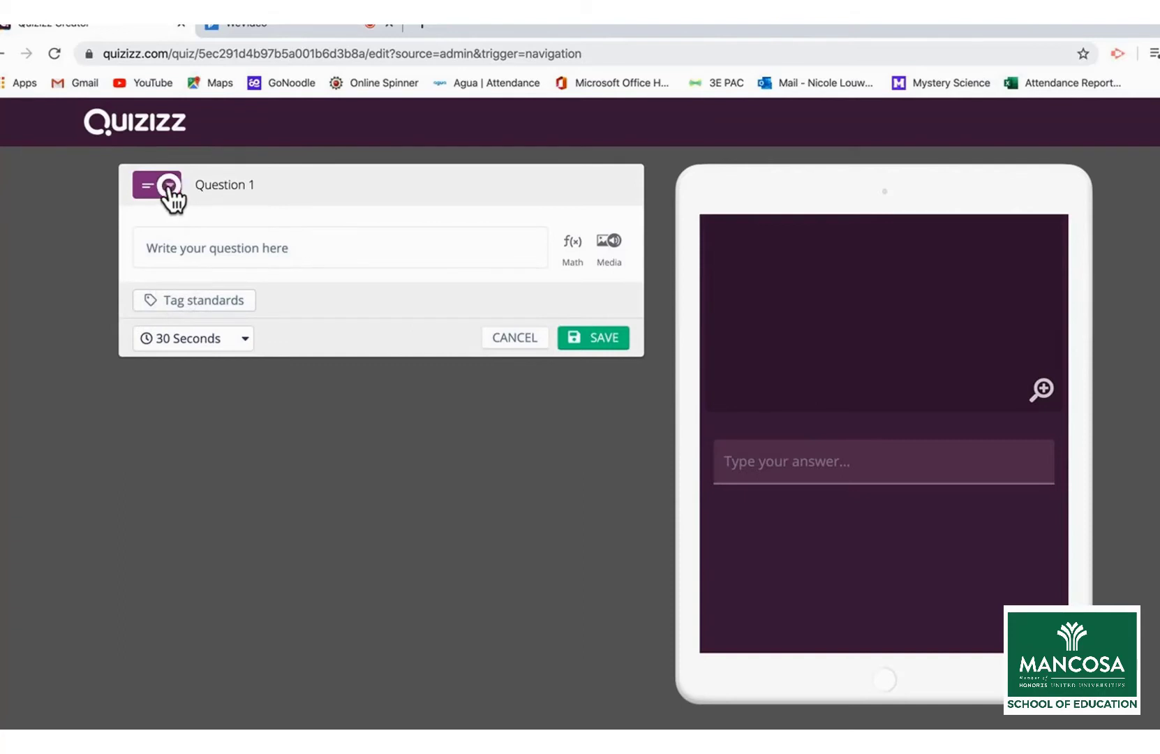
click(167, 192)
click(171, 322)
Preview question 1 as Poll, Checkbox, Fill-in-the-Blank and Open-Ended to compare what students see for each type
click(166, 195)
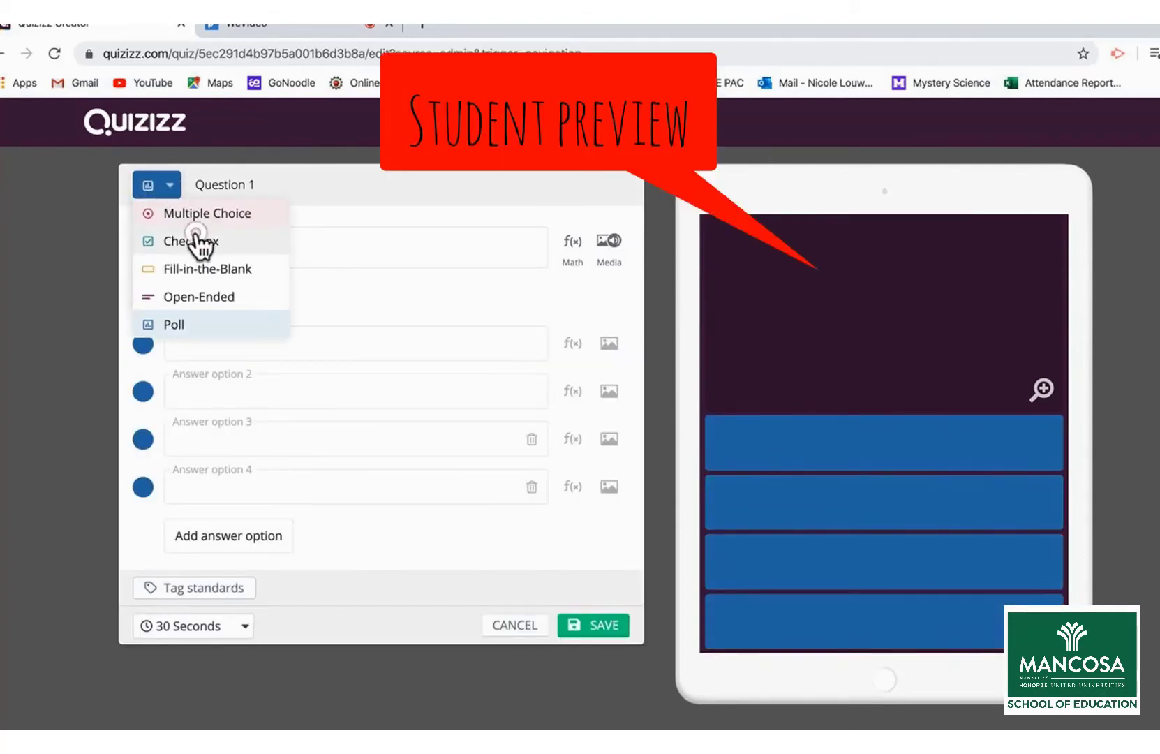
click(192, 241)
click(175, 194)
click(178, 267)
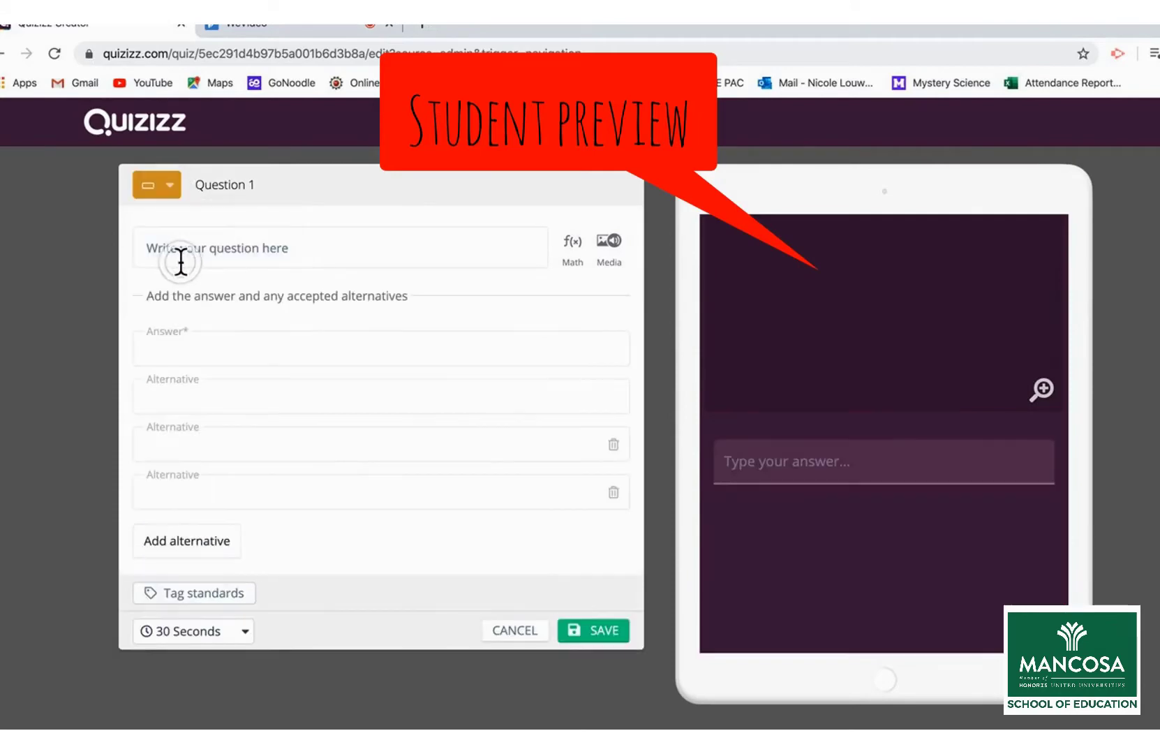
click(169, 190)
click(187, 299)
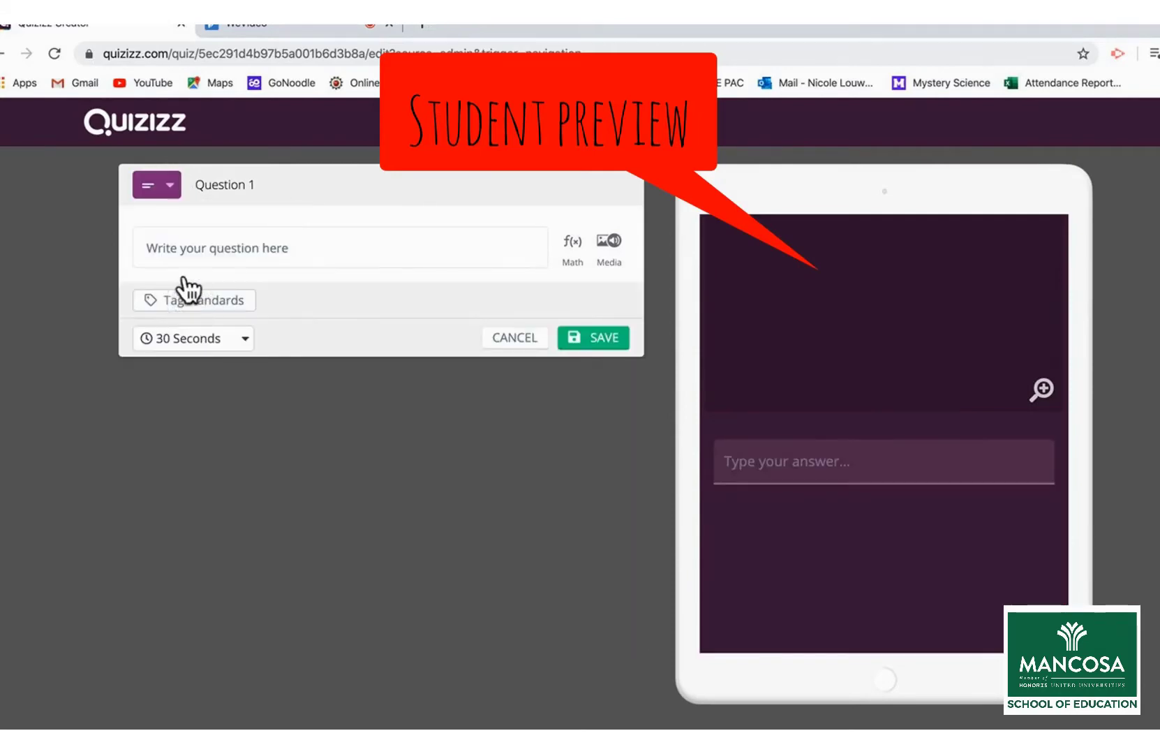
Set question 1 to Multiple Choice and enter "Name the fraction" as its question text
click(170, 190)
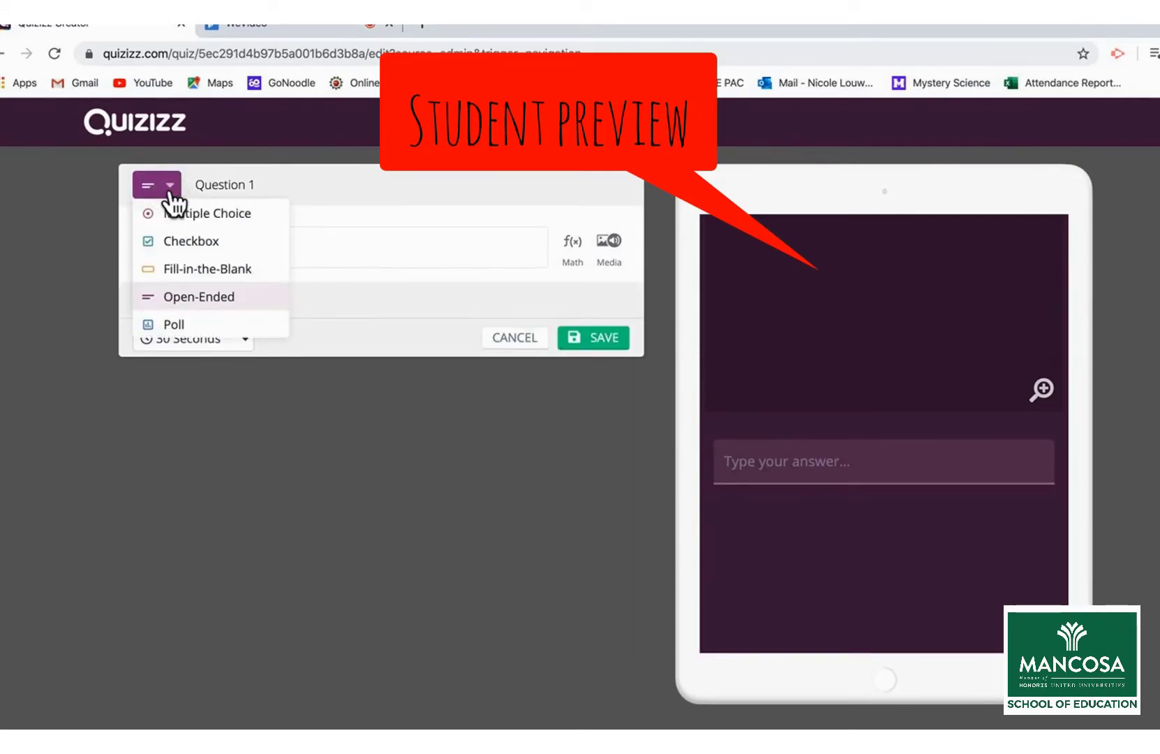
click(175, 214)
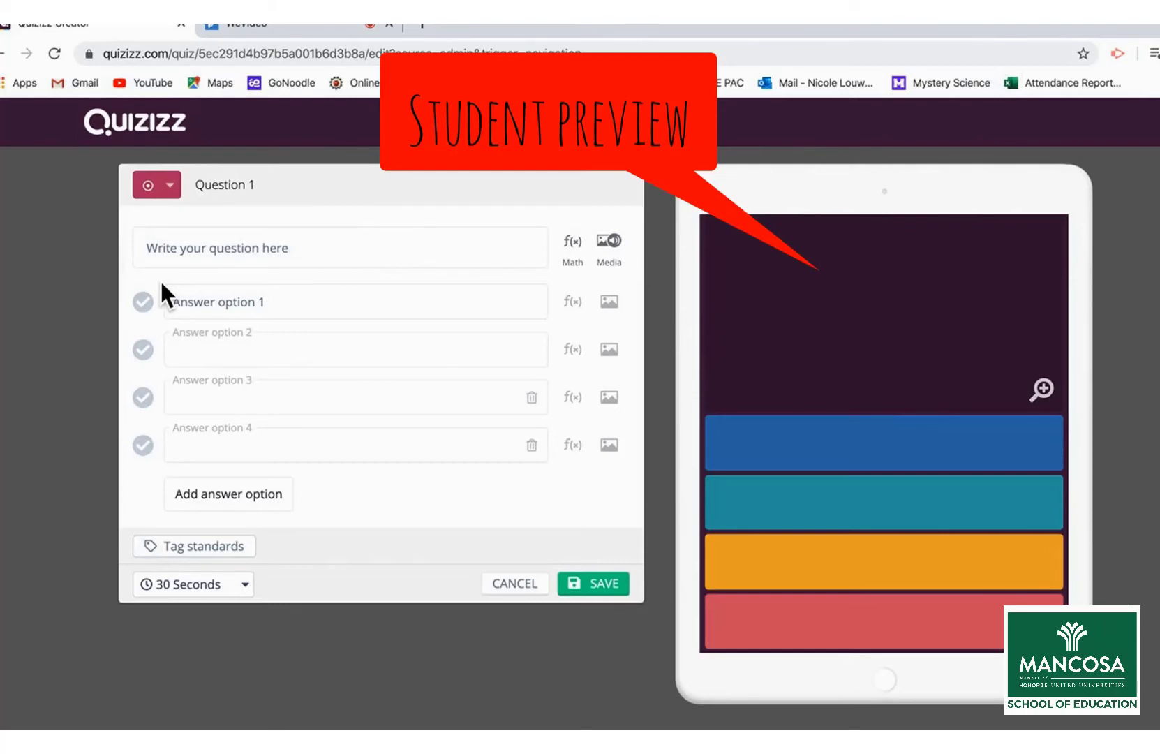
click(166, 246)
text(Name the fraction)
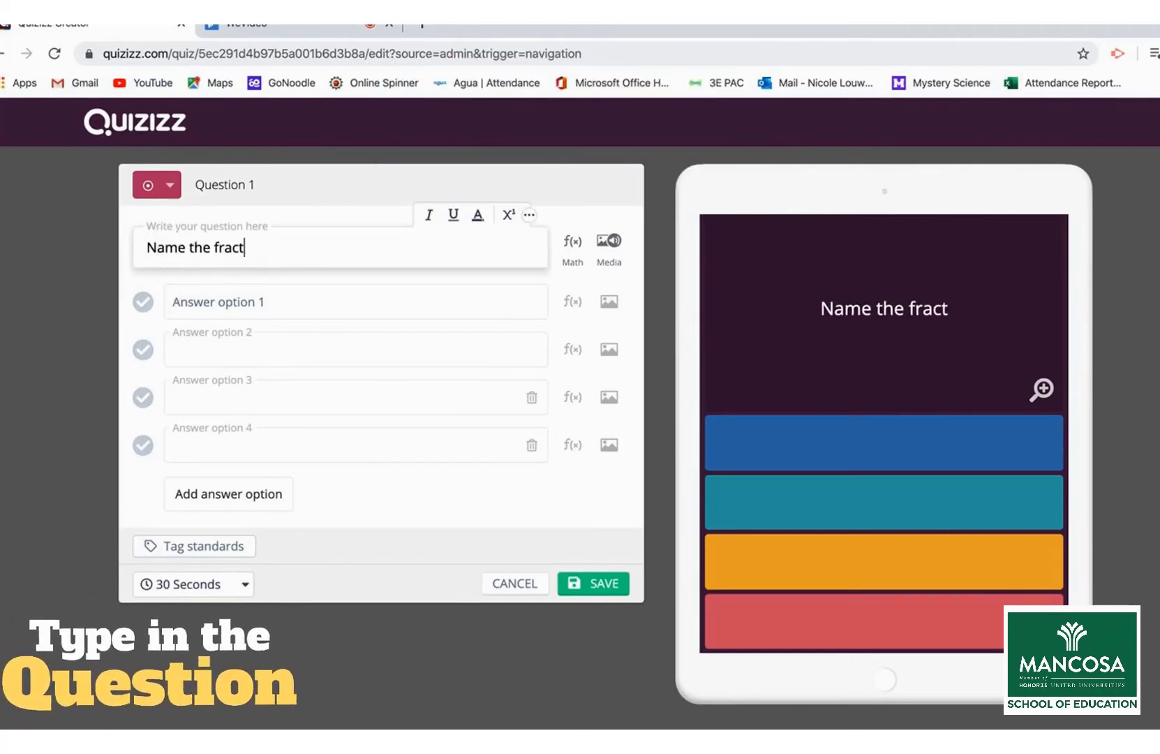
Add the image file fraction8 (1).gif from the Desktop to the question
click(609, 250)
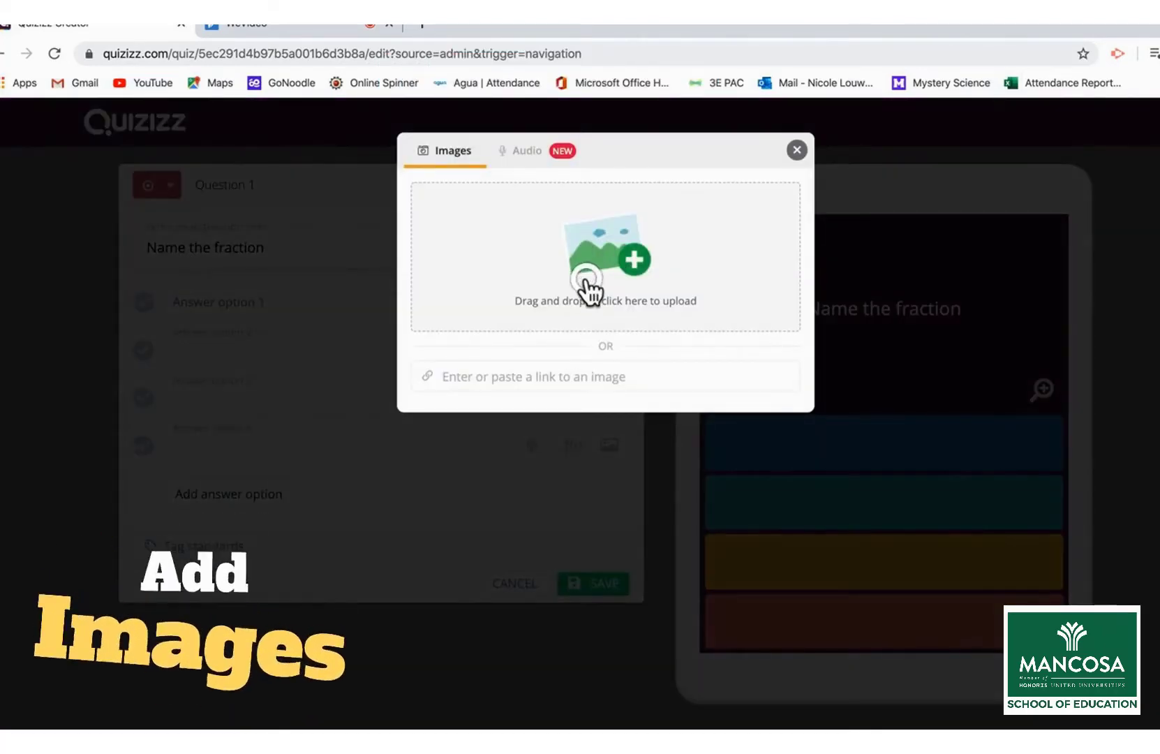
click(590, 293)
scroll(438, 292, down, 2)
click(438, 292)
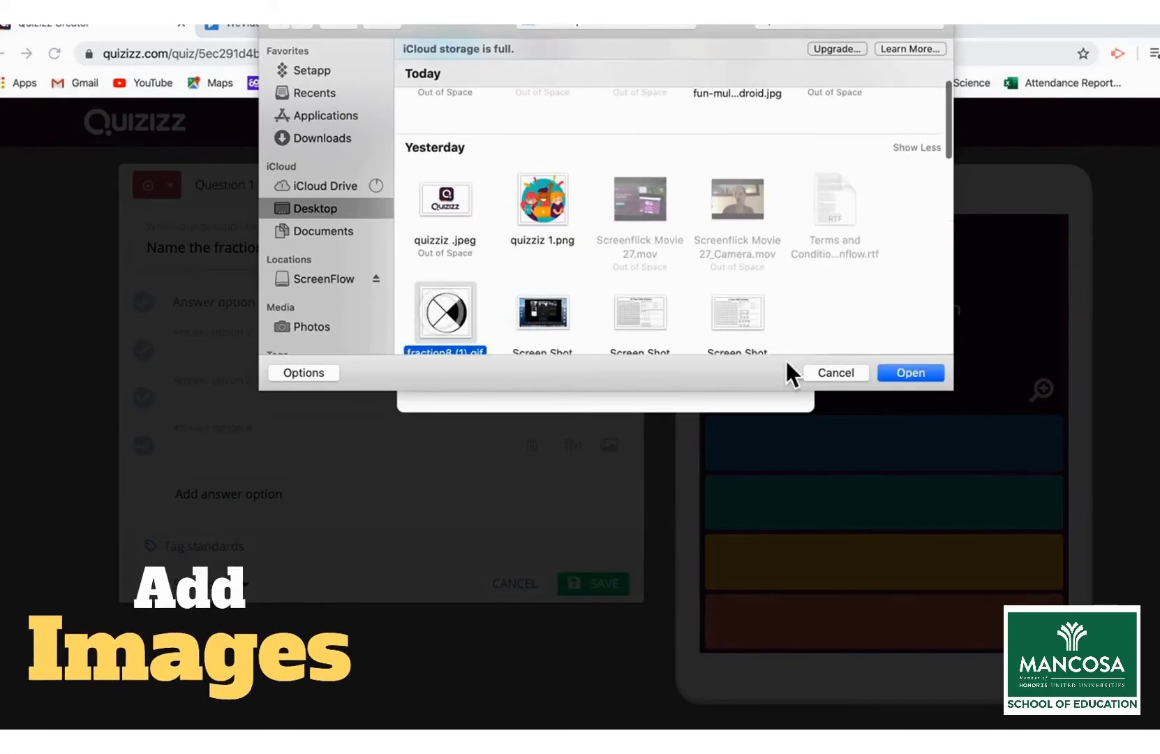
key(Return)
Fill in answer option 1 with "one third", keeping the question text as "Name the fraction"
click(241, 307)
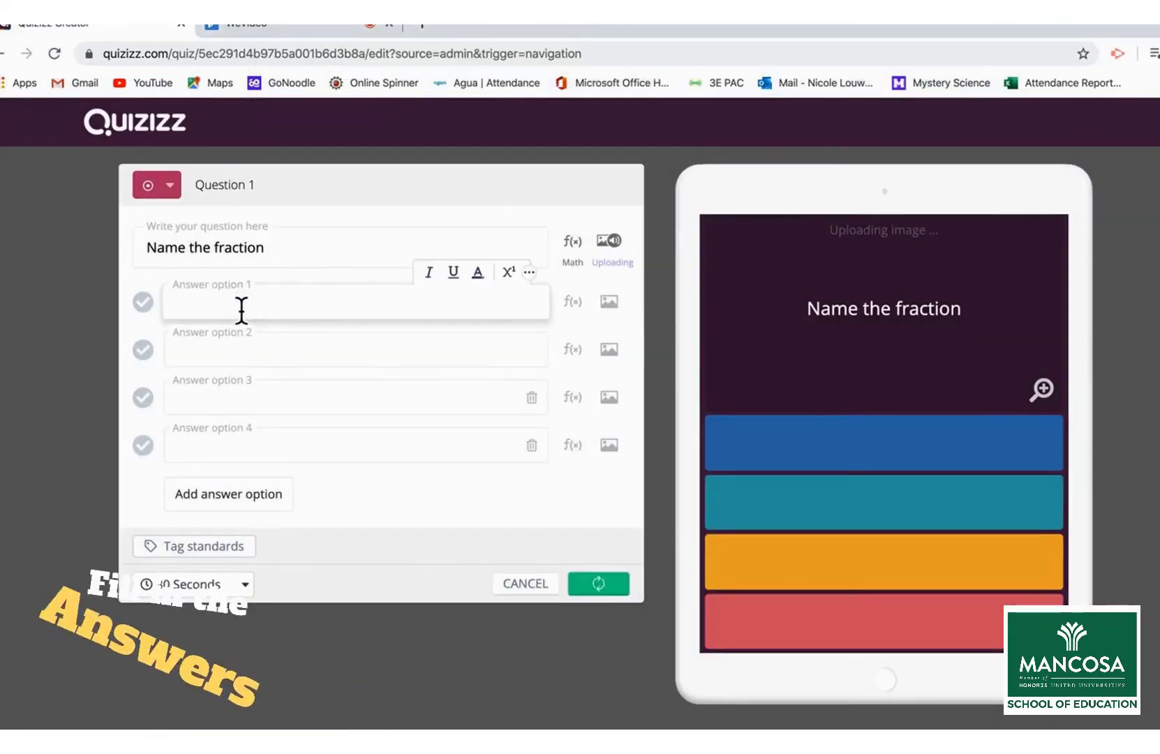
text(one)
click(306, 246)
text(third)
drag(306, 246, 264, 247)
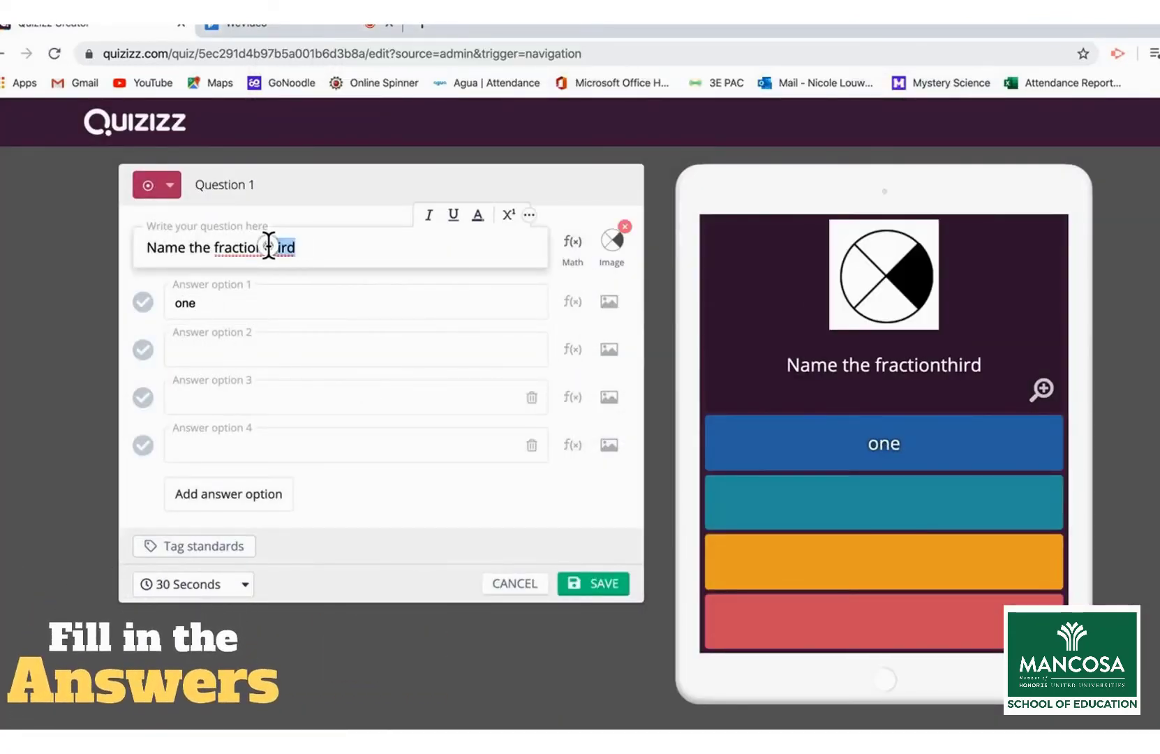
key(BackSpace)
click(237, 297)
text(third)
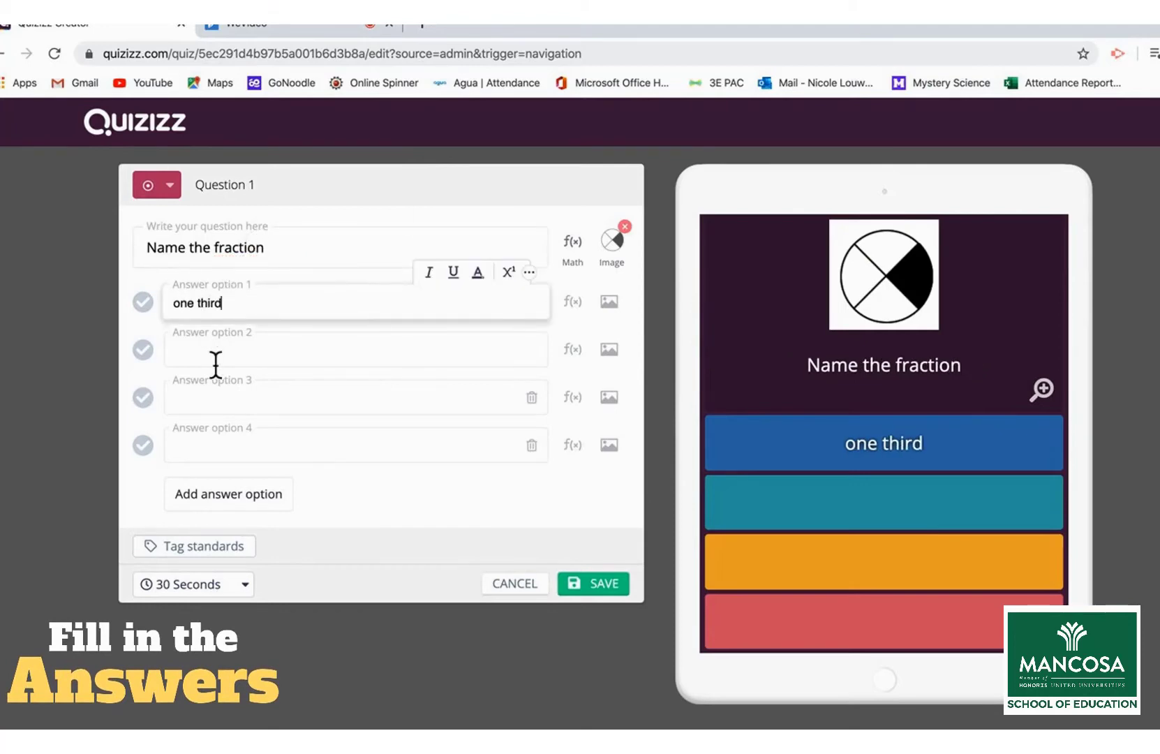
Fill in answer options 2 to 4 with "one fourth", "one half" and "one whole"
click(215, 356)
text(one fourth)
click(207, 394)
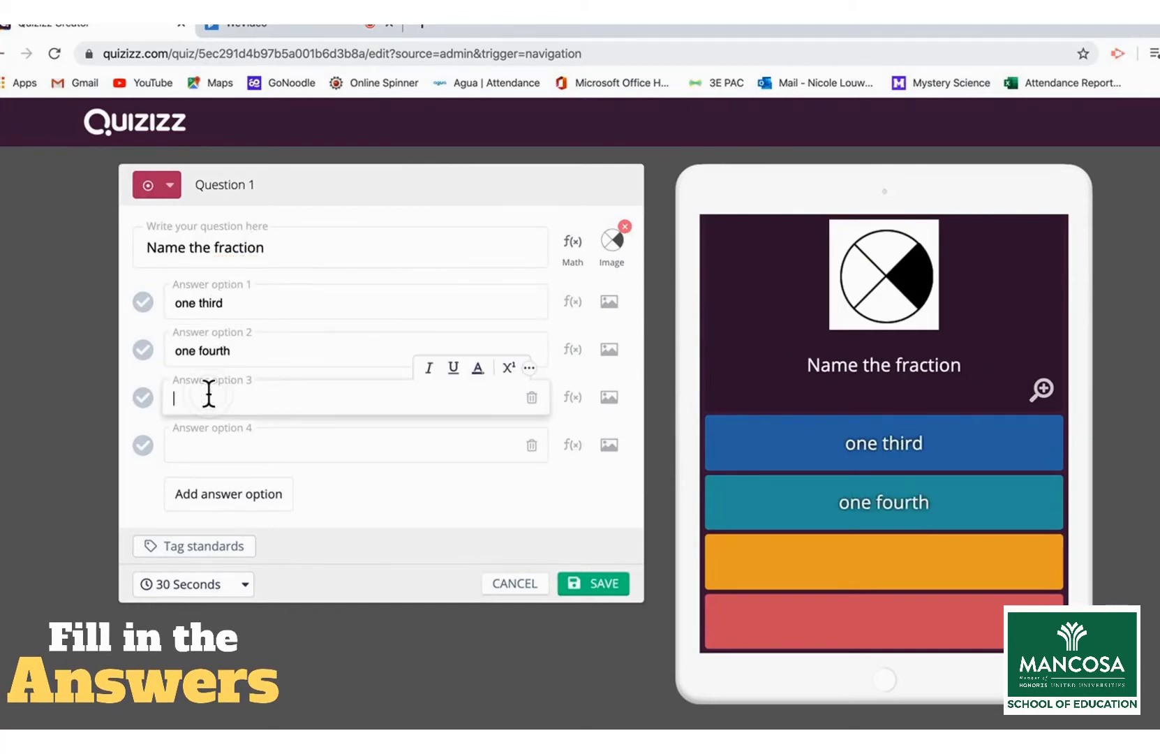
text(one half)
click(202, 443)
text(one whole)
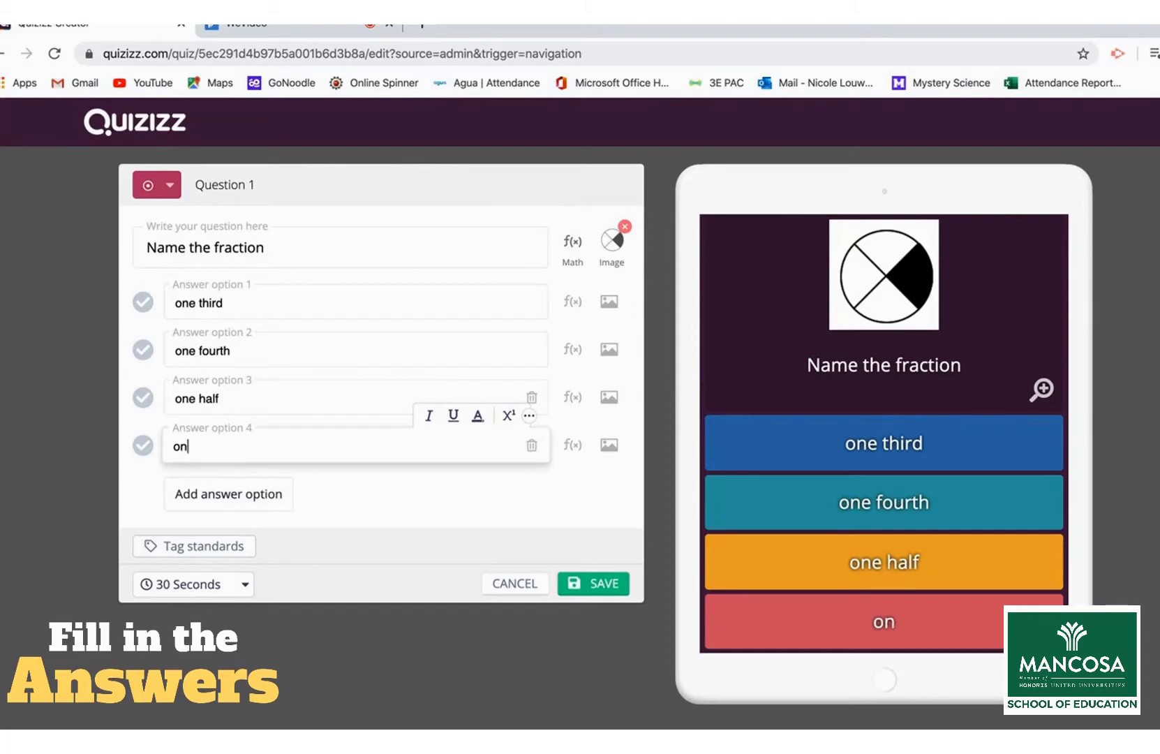
click(340, 503)
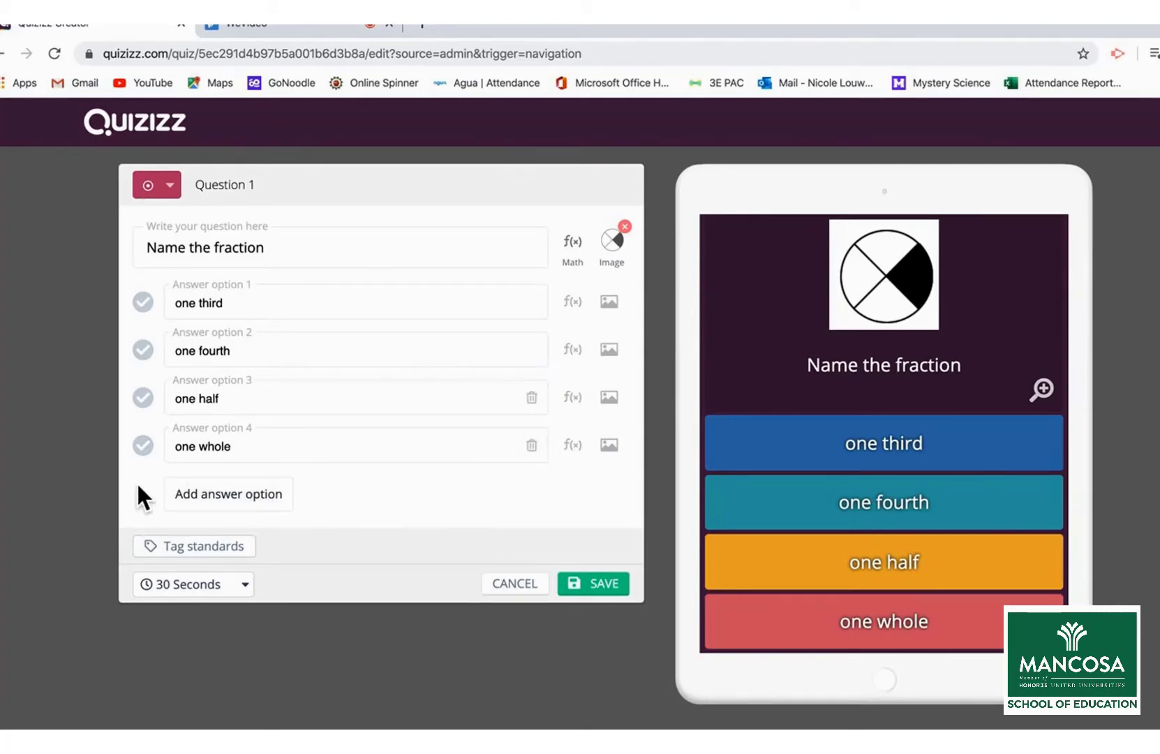
Mark "one fourth" as the correct answer, set the time limit to 60 seconds and save the question
click(143, 349)
click(244, 577)
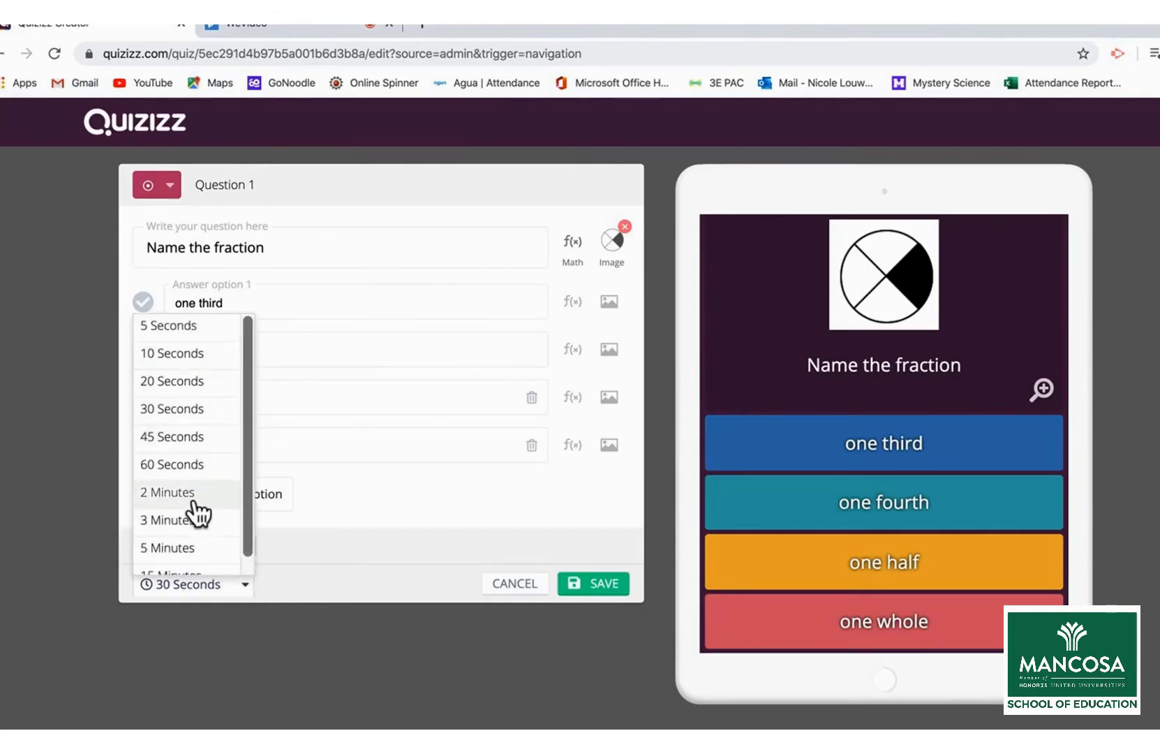
click(194, 464)
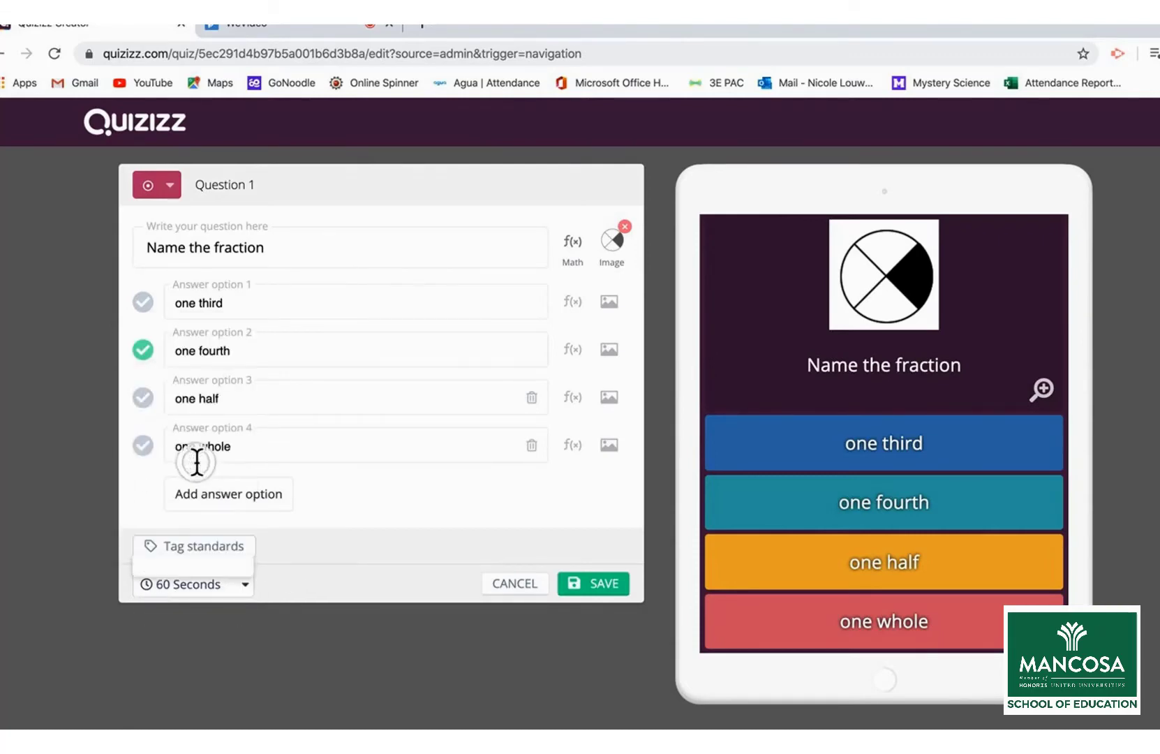
click(592, 585)
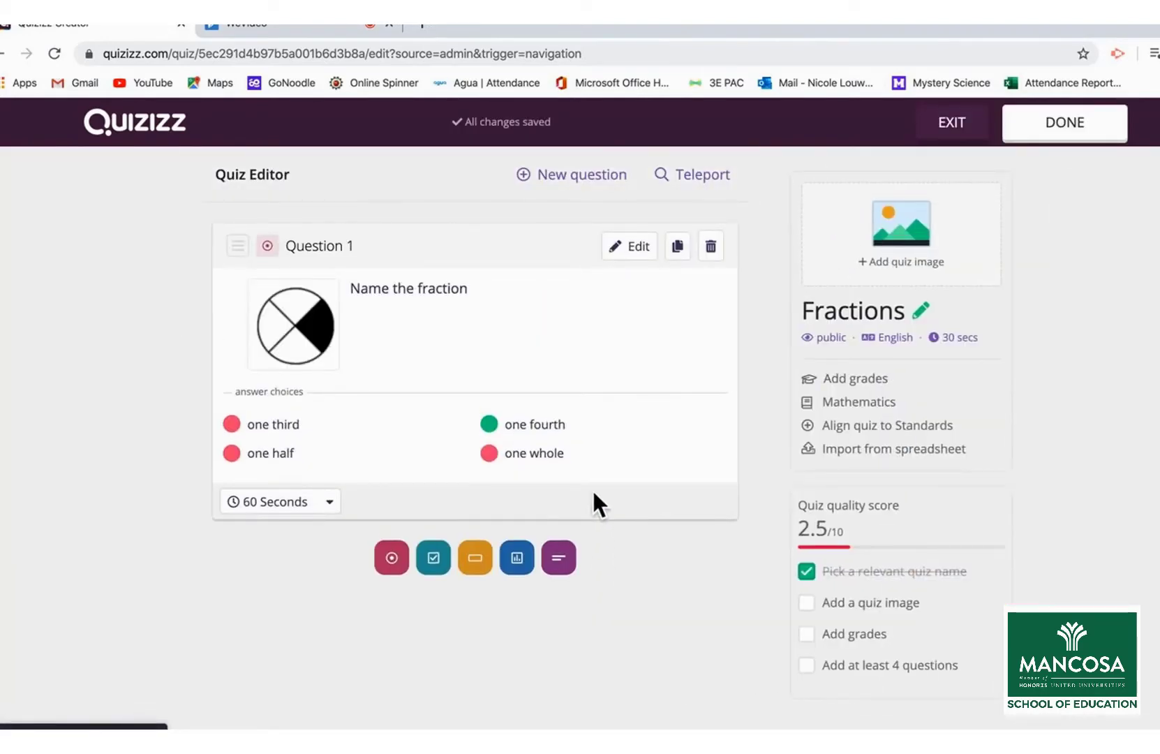
Open Teleport and examine the questions of several public Fractions quizzes
click(591, 174)
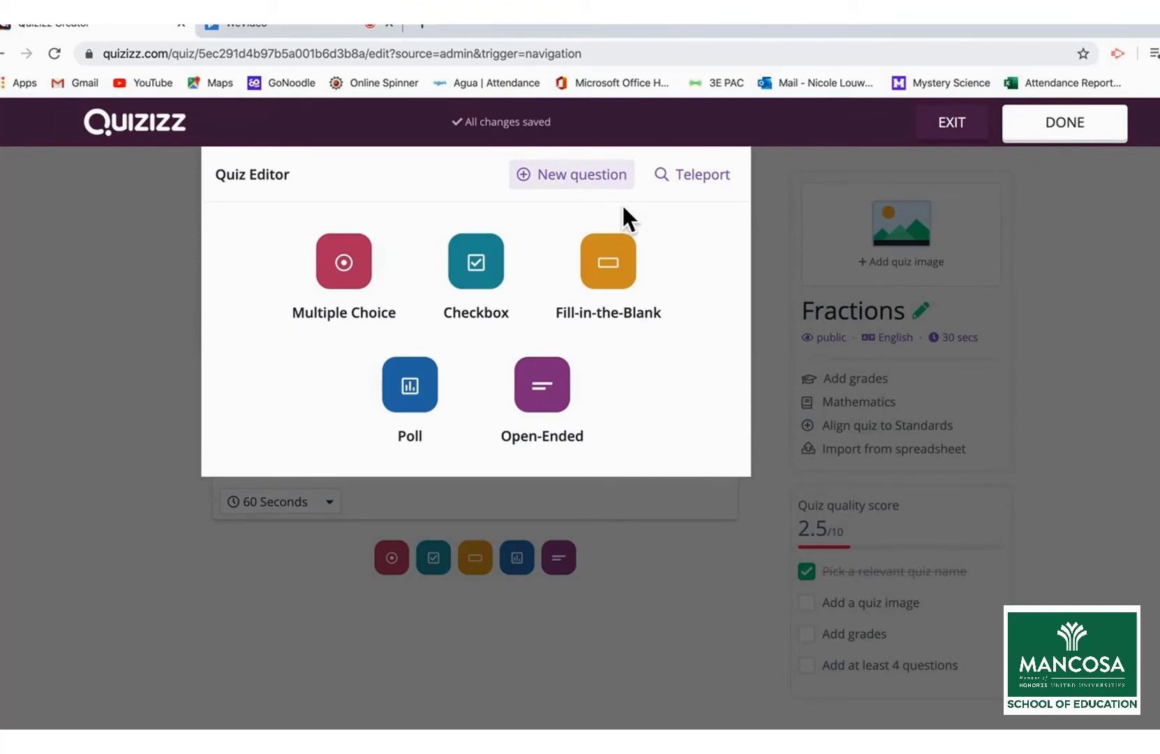
click(705, 177)
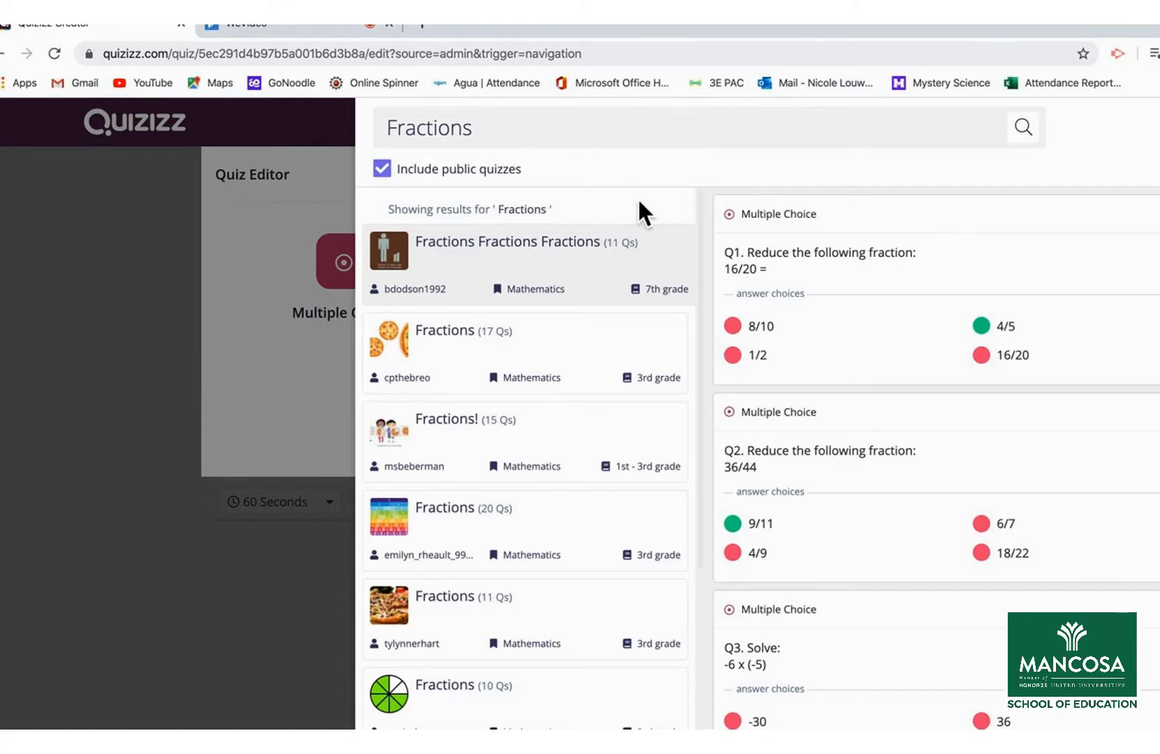
click(648, 366)
click(642, 427)
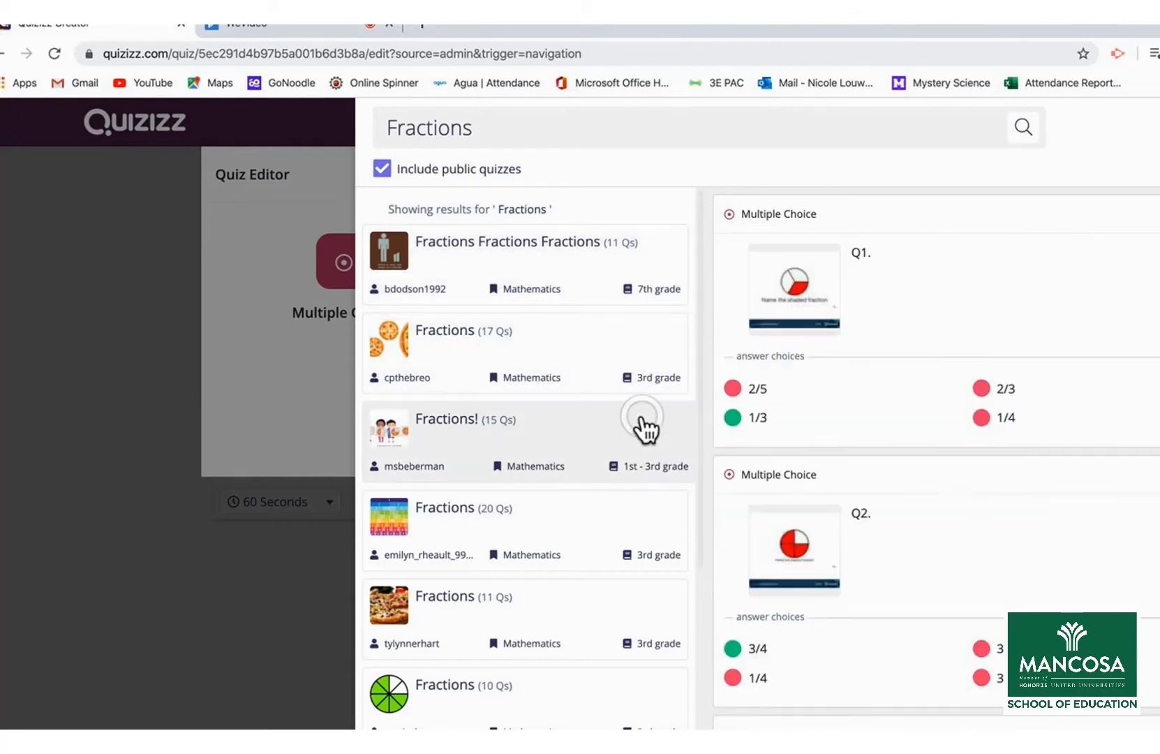
click(639, 520)
scroll(637, 519, down, 2)
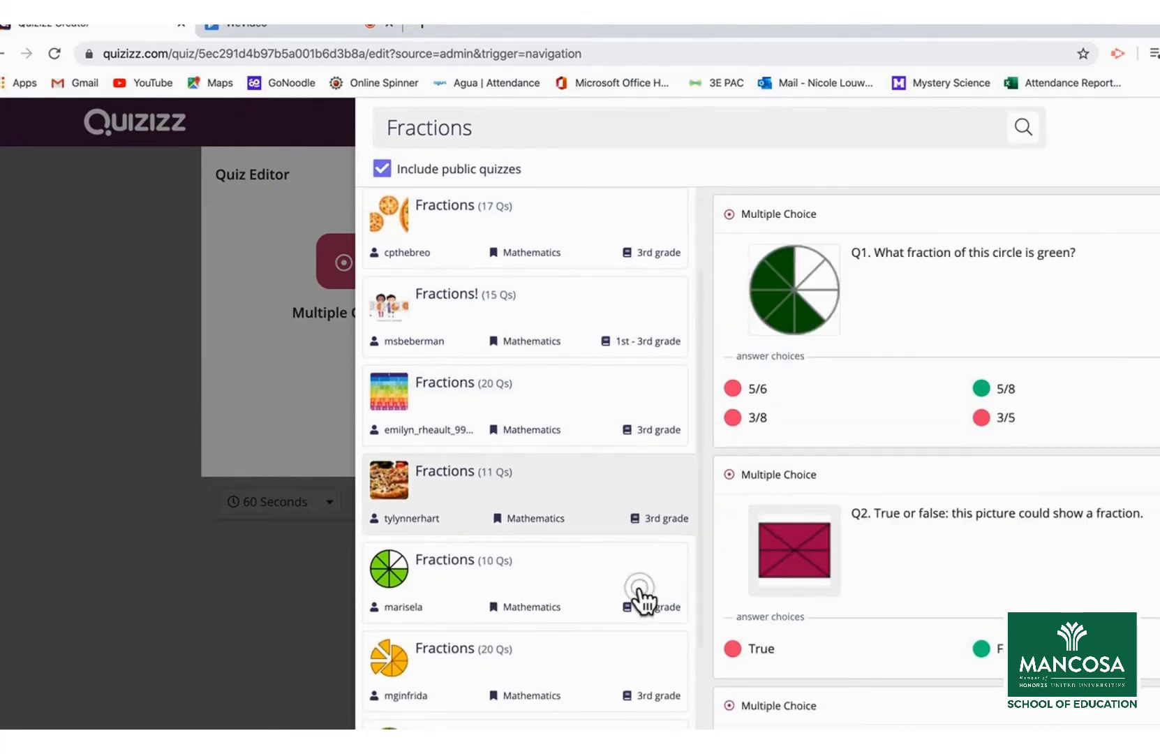
click(641, 599)
click(644, 499)
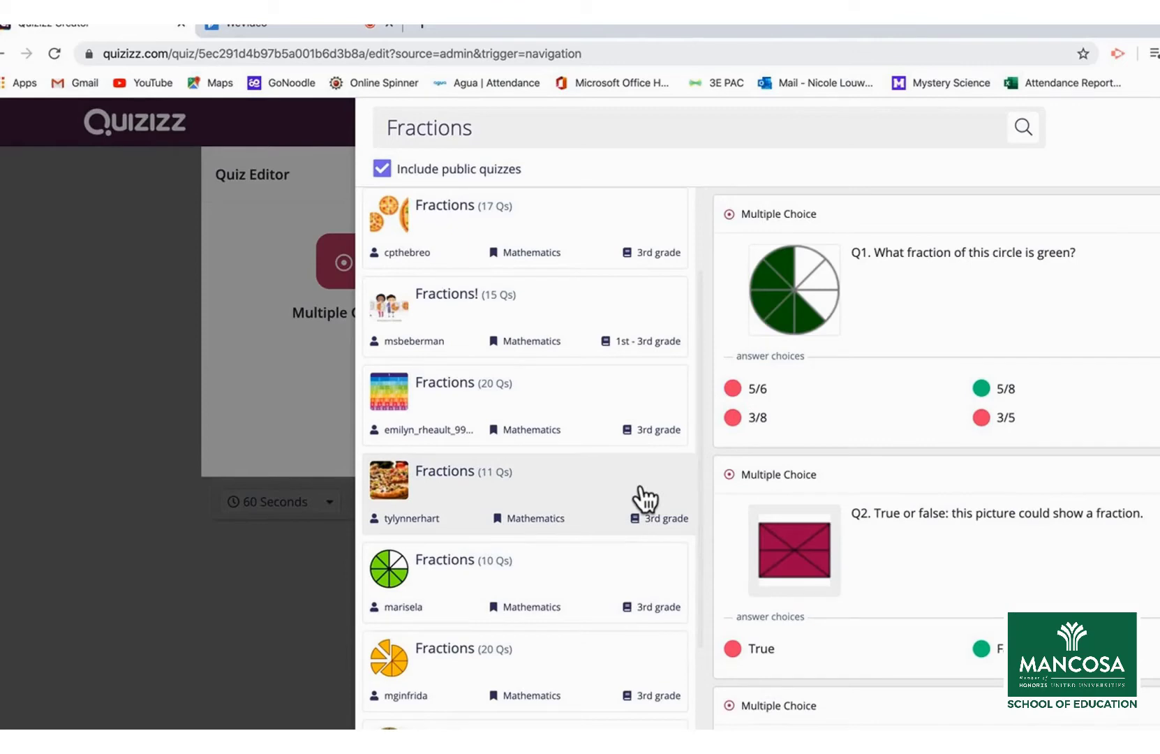
Teleport "What fraction of this circle is green?" and "True or false: this picture could show a fraction." into the quiz
mouse_move(798, 424)
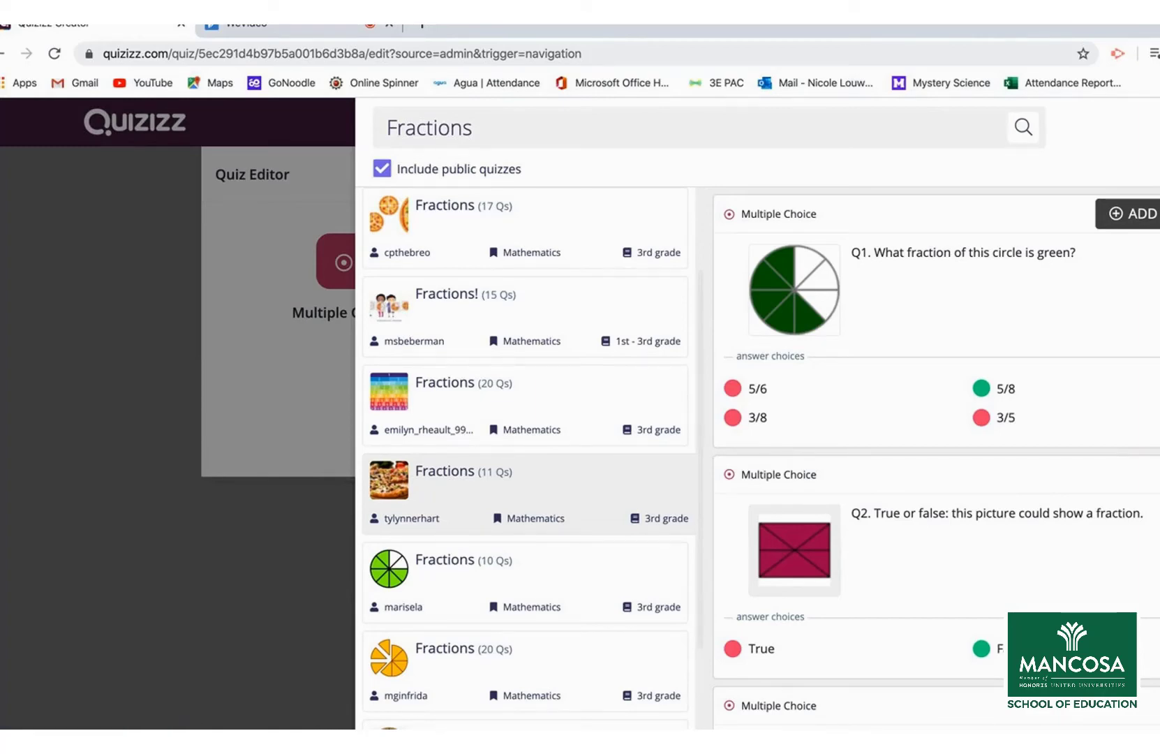
scroll(693, 548, down, 2)
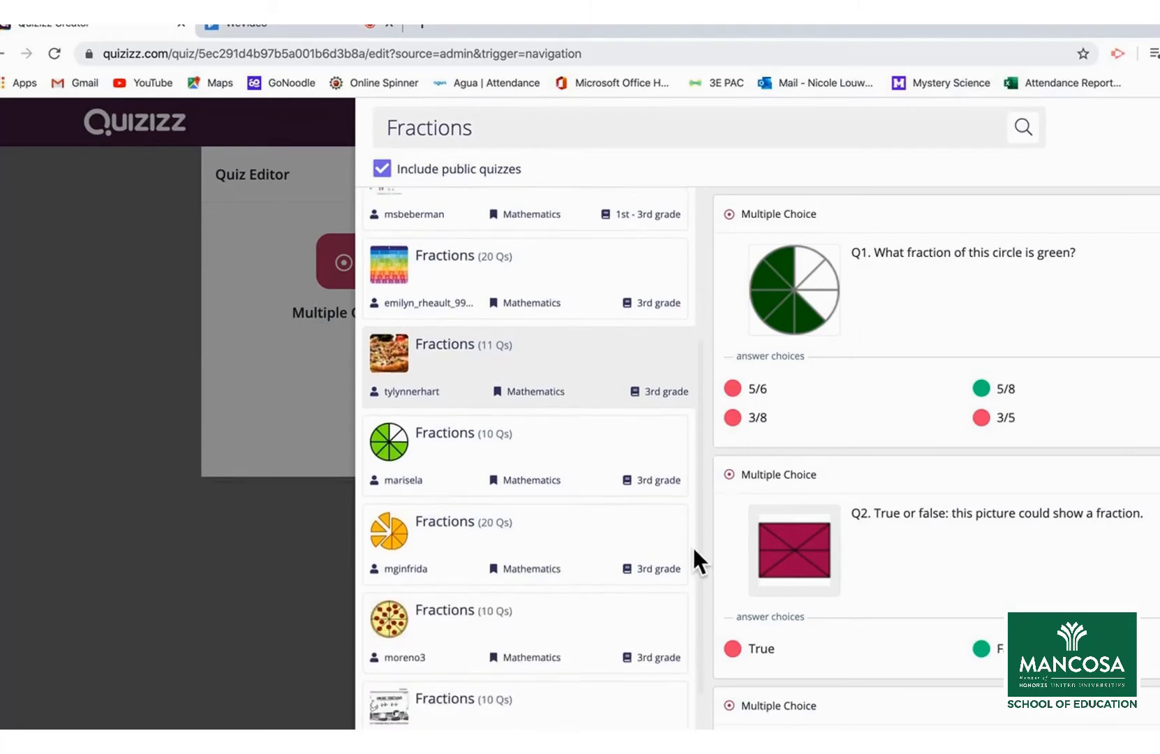
scroll(694, 552, down, 2)
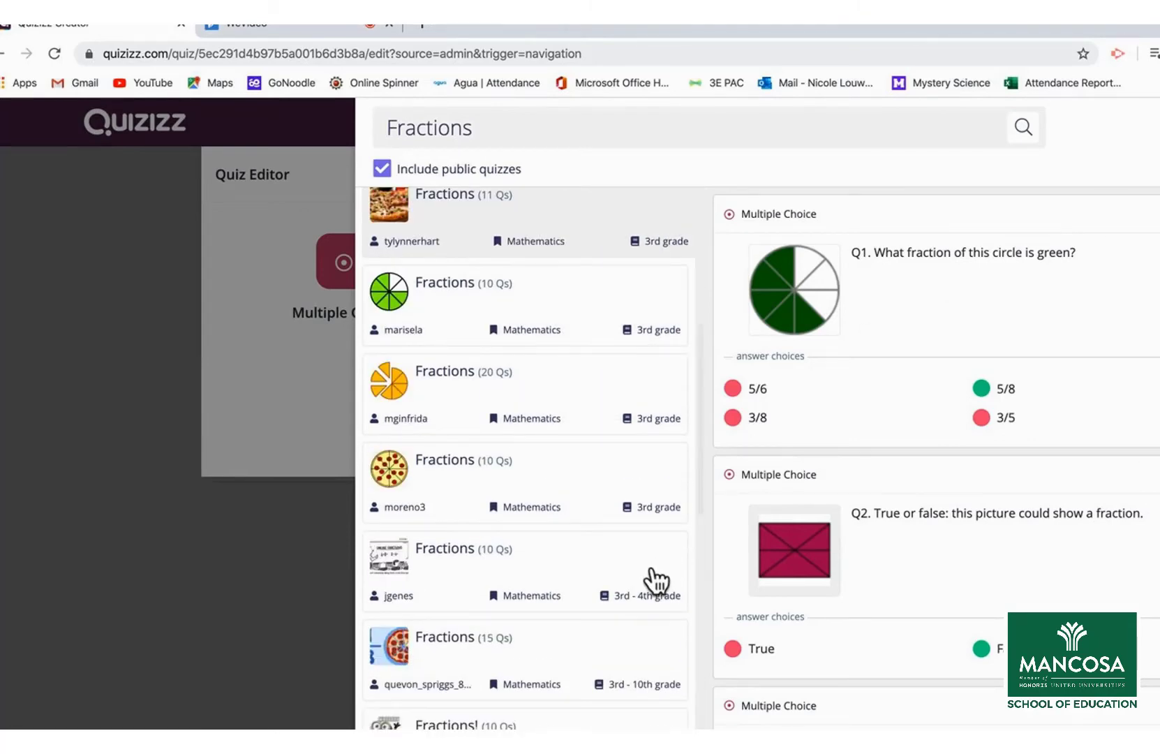
click(1148, 475)
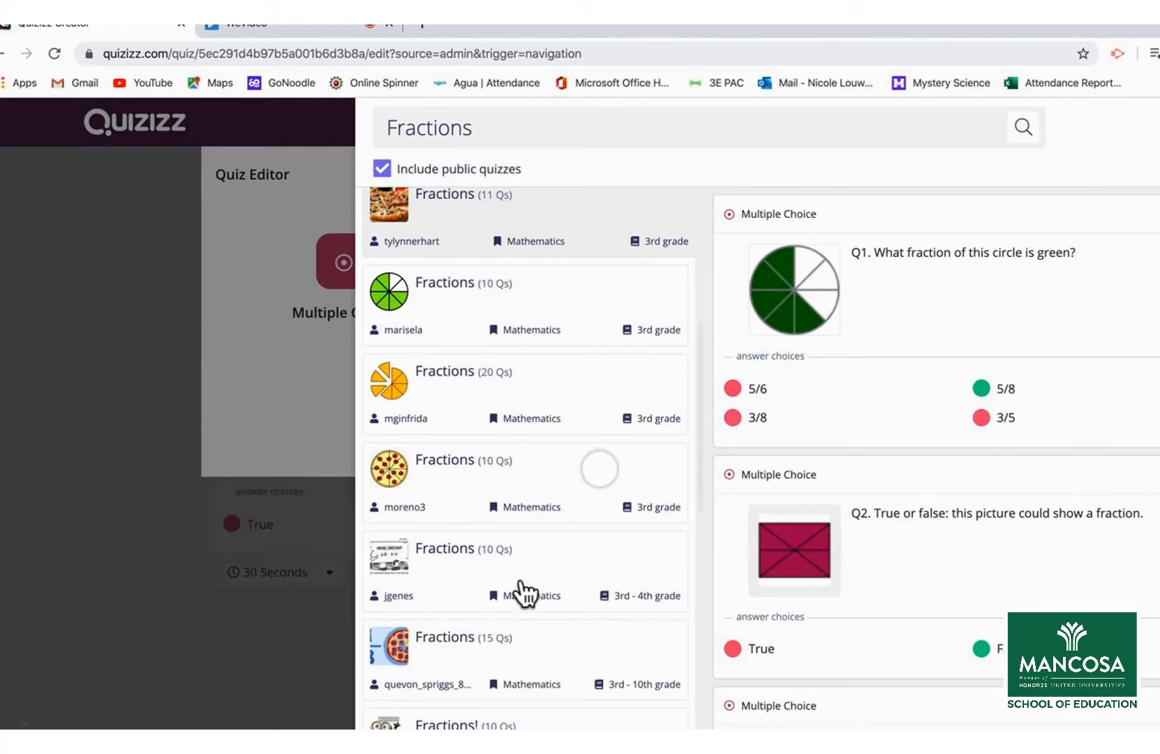
Teleport "If you color in 2 more slices what is the fraction?" from the 3rd - 4th grade Fractions quiz and return to the question list
click(527, 592)
click(964, 264)
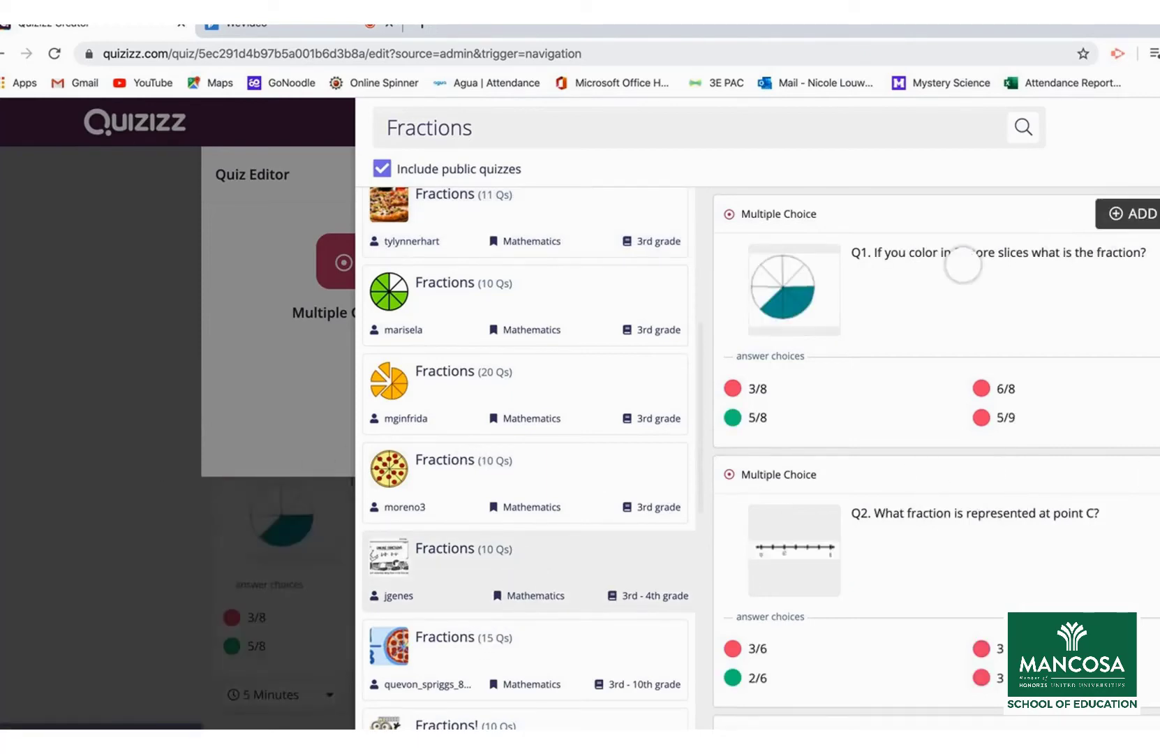
click(184, 460)
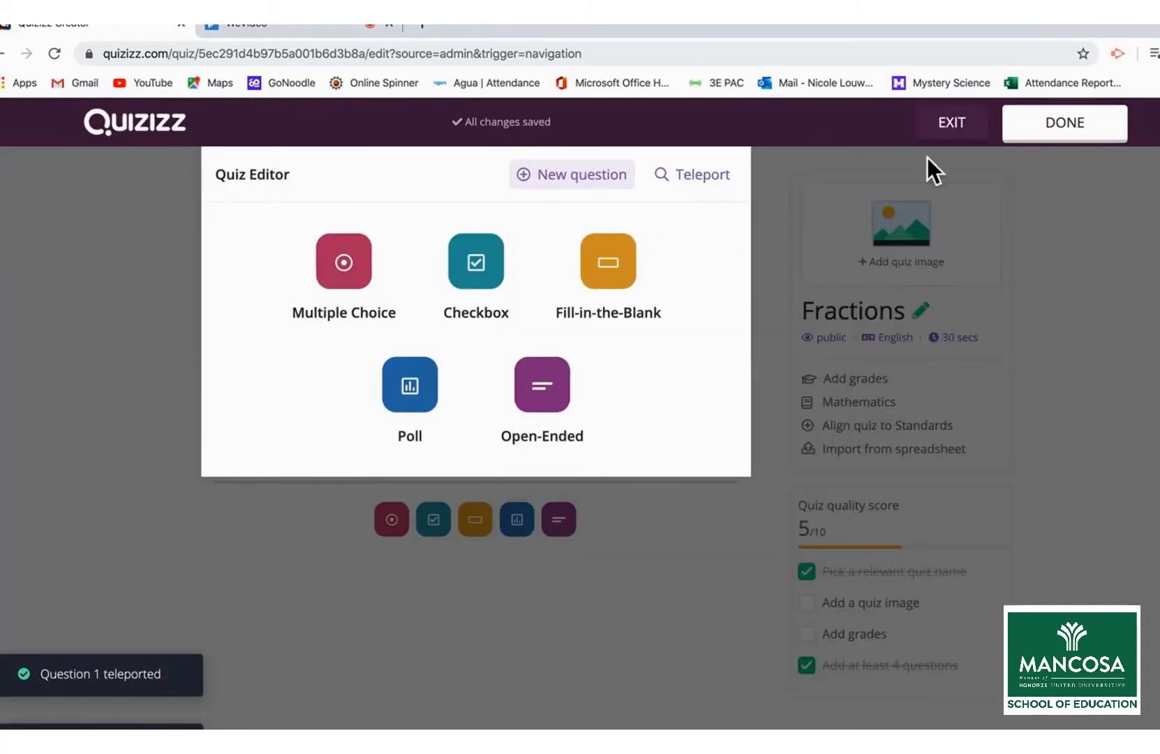
click(722, 516)
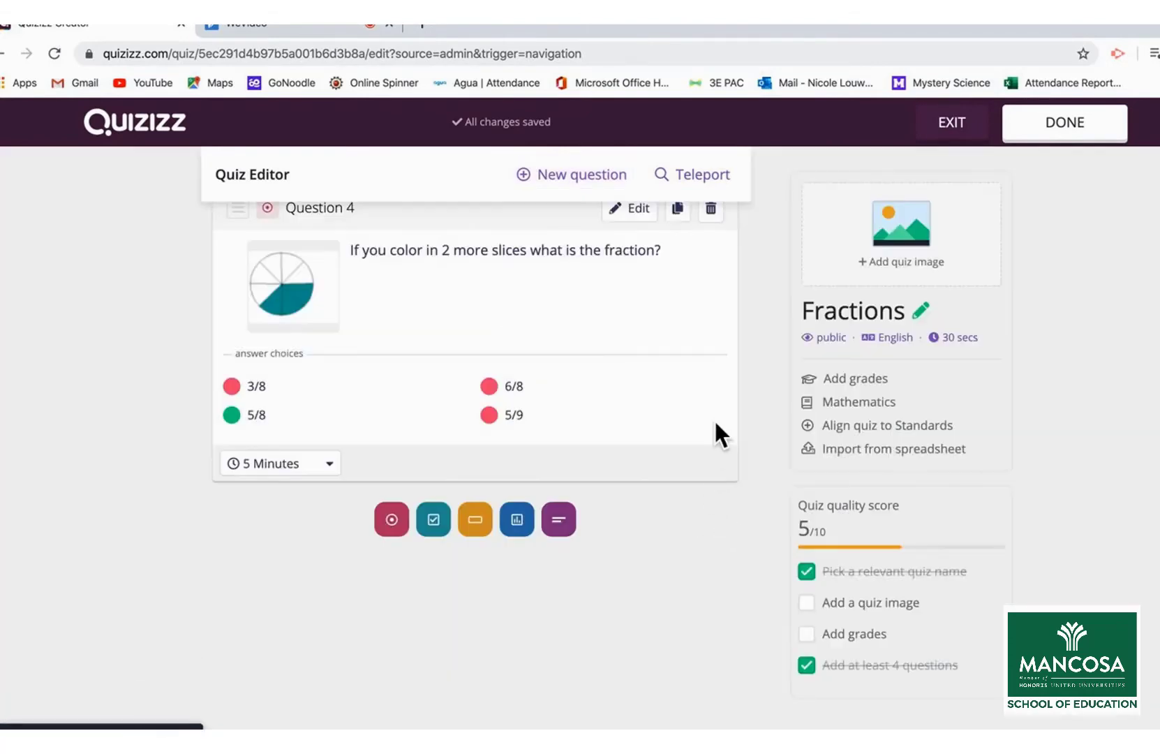
Upload IMG_EB78D8797746-1.jpeg from Downloads as the Fractions quiz's title image
scroll(713, 418, up, 14)
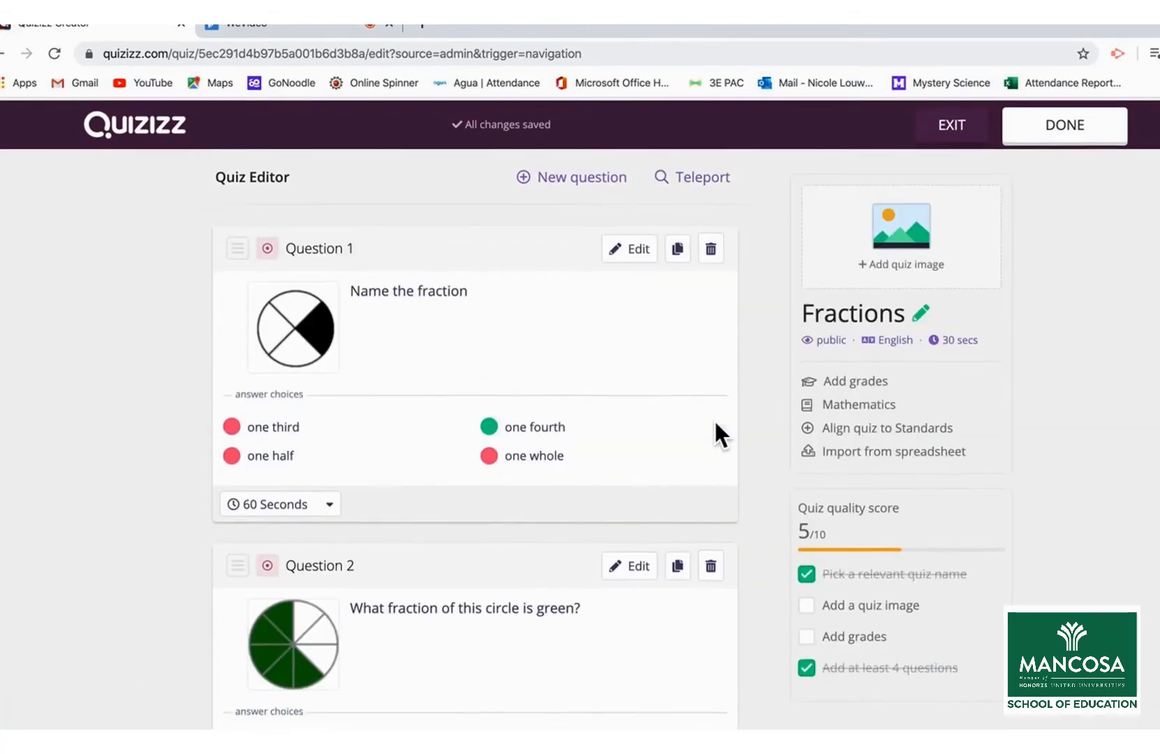
scroll(715, 424, down, 6)
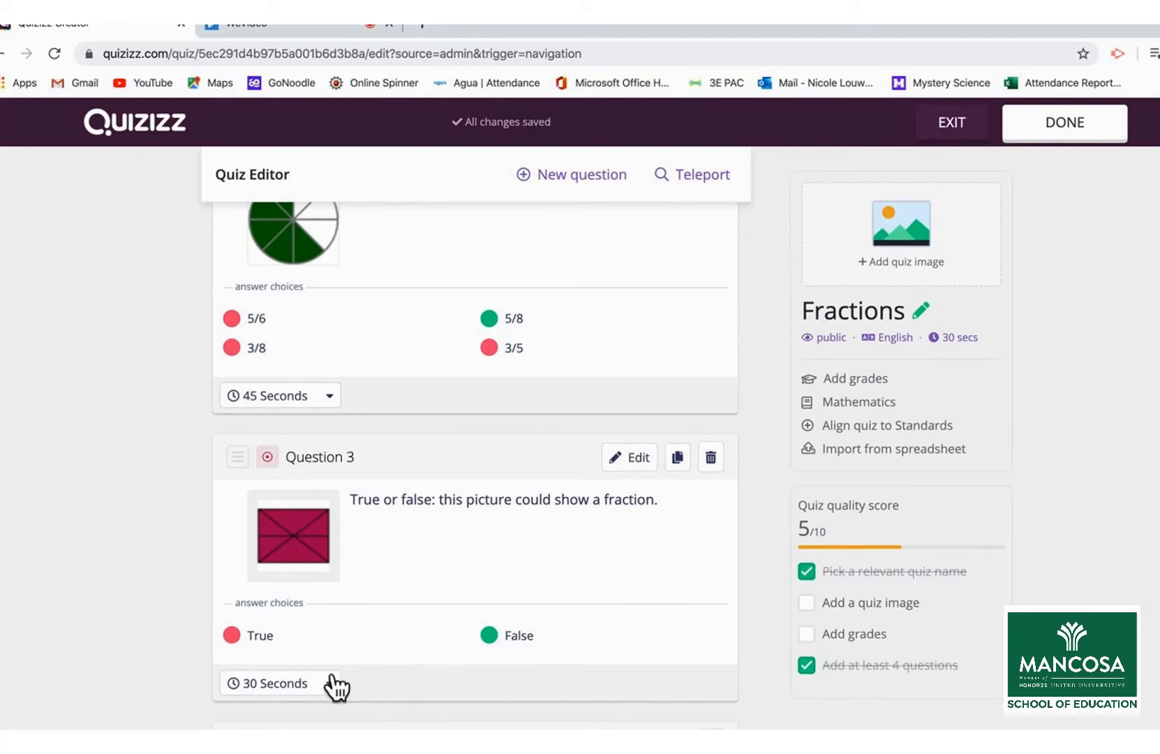
scroll(727, 565, up, 6)
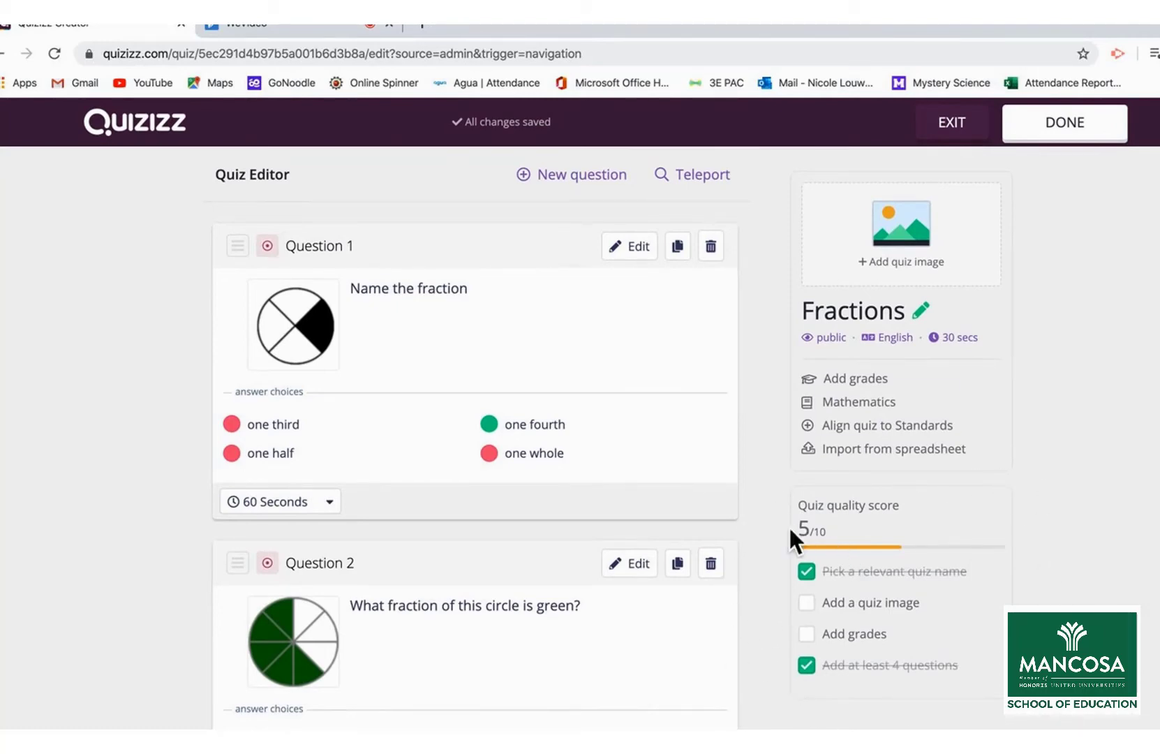
click(904, 240)
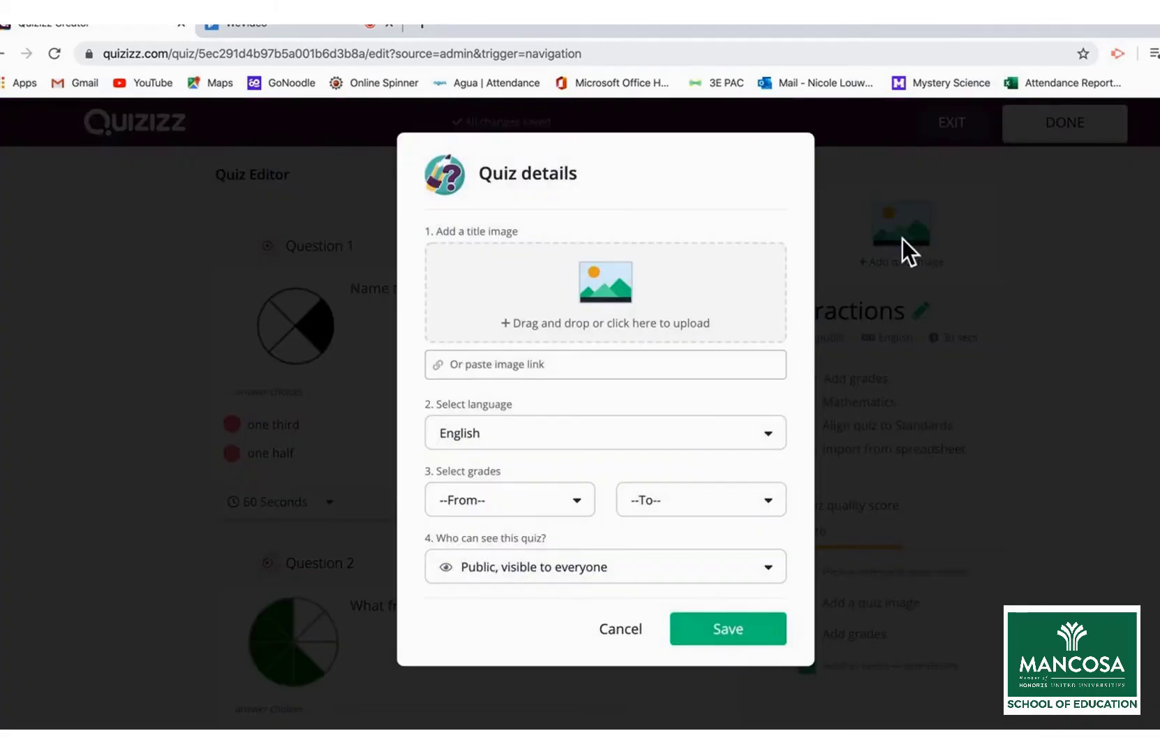
click(603, 278)
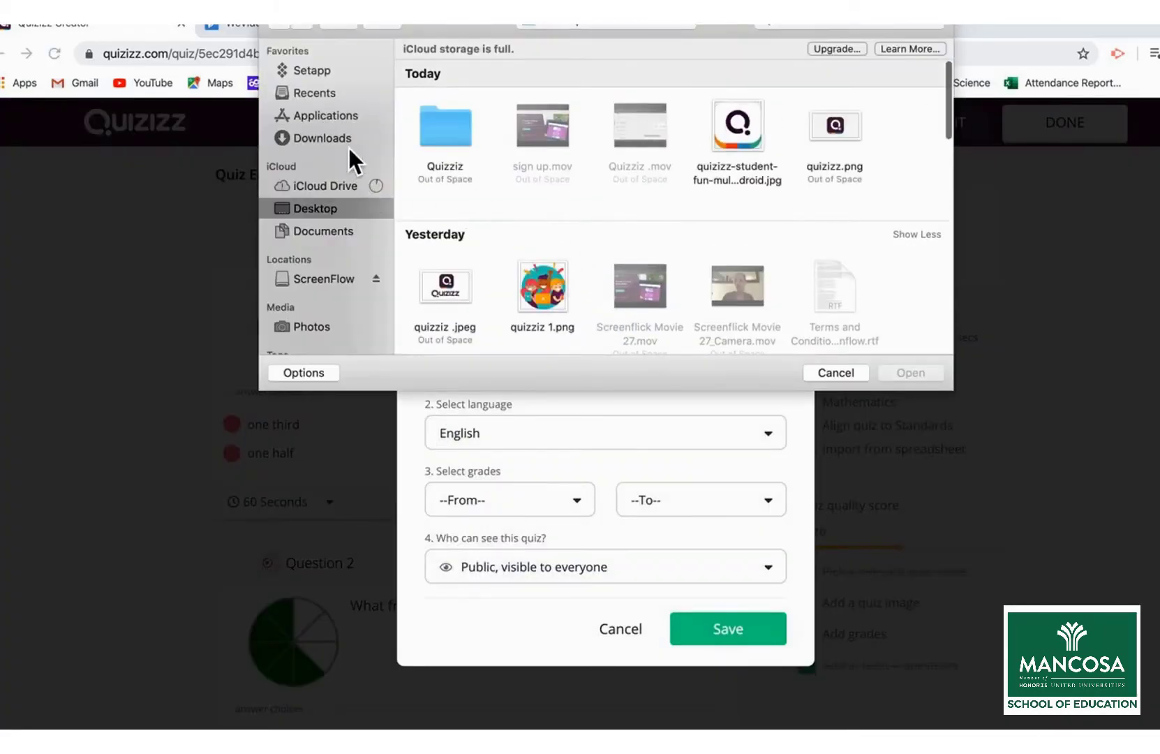
click(342, 133)
click(432, 105)
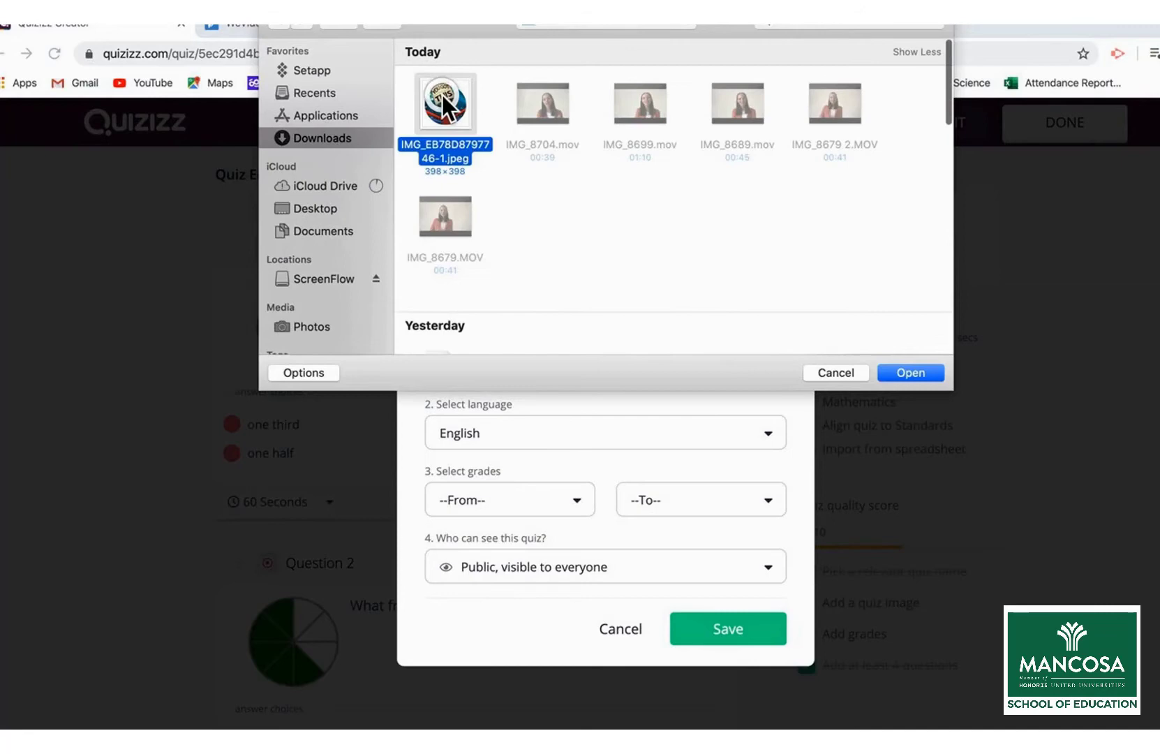
click(921, 359)
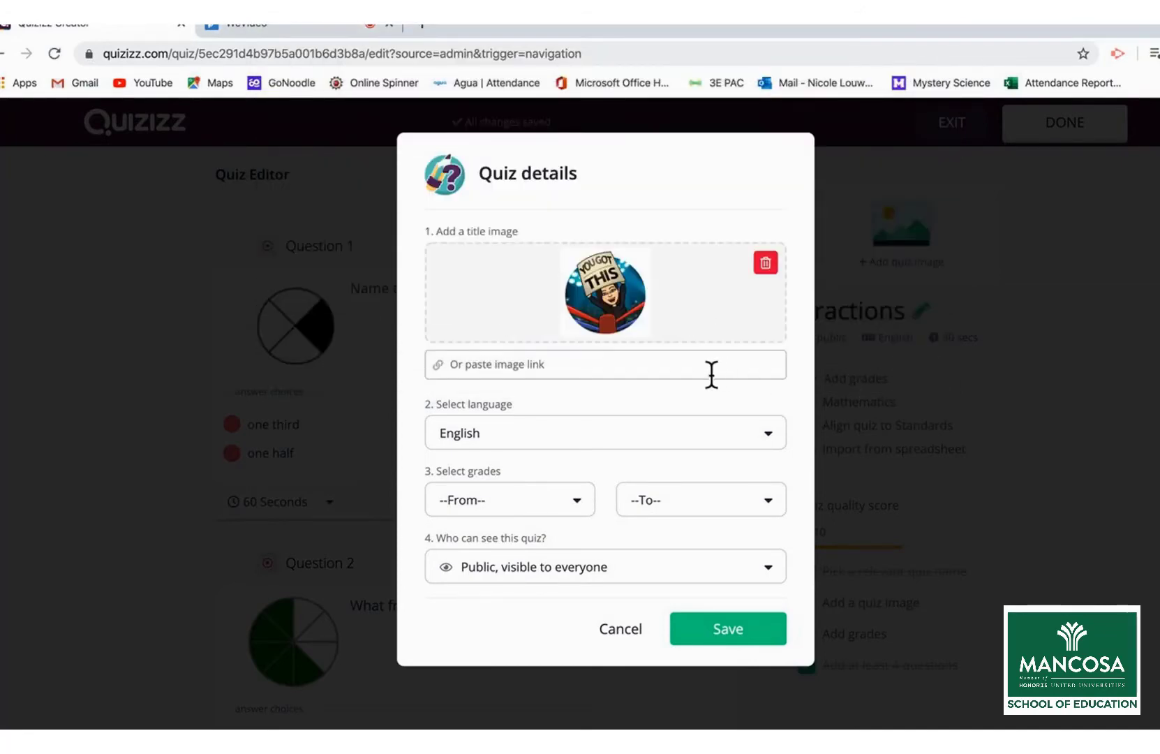
click(516, 432)
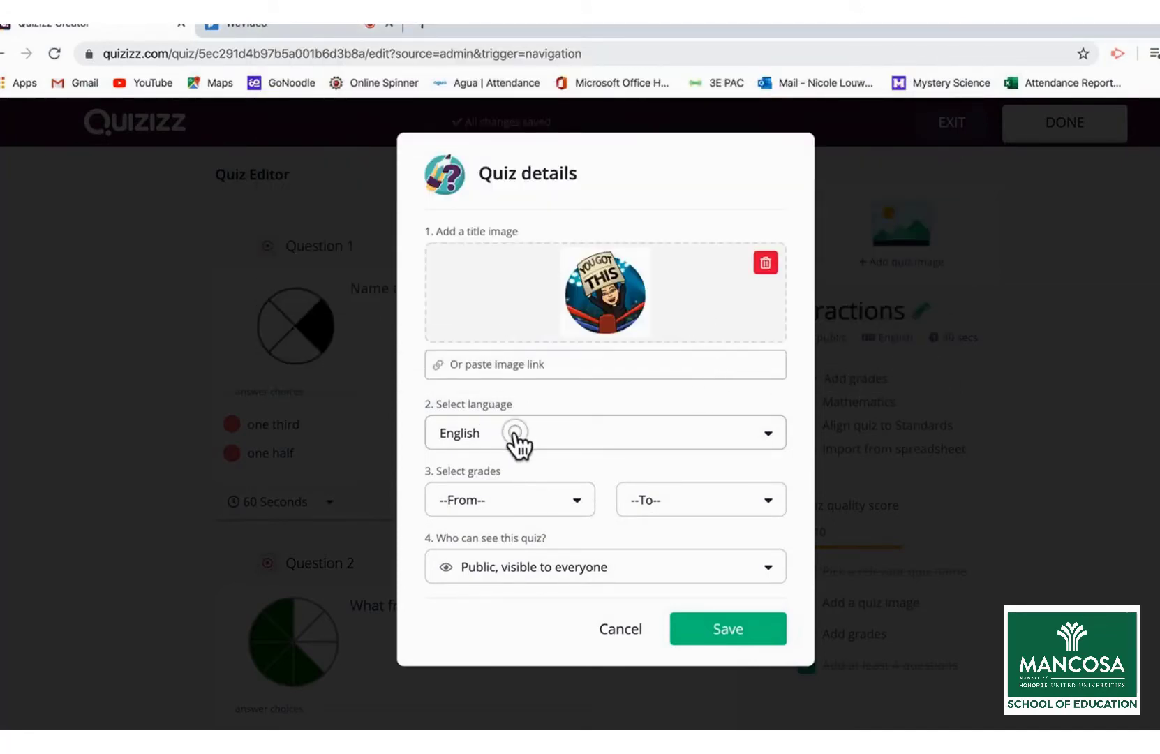
scroll(515, 544, down, 3)
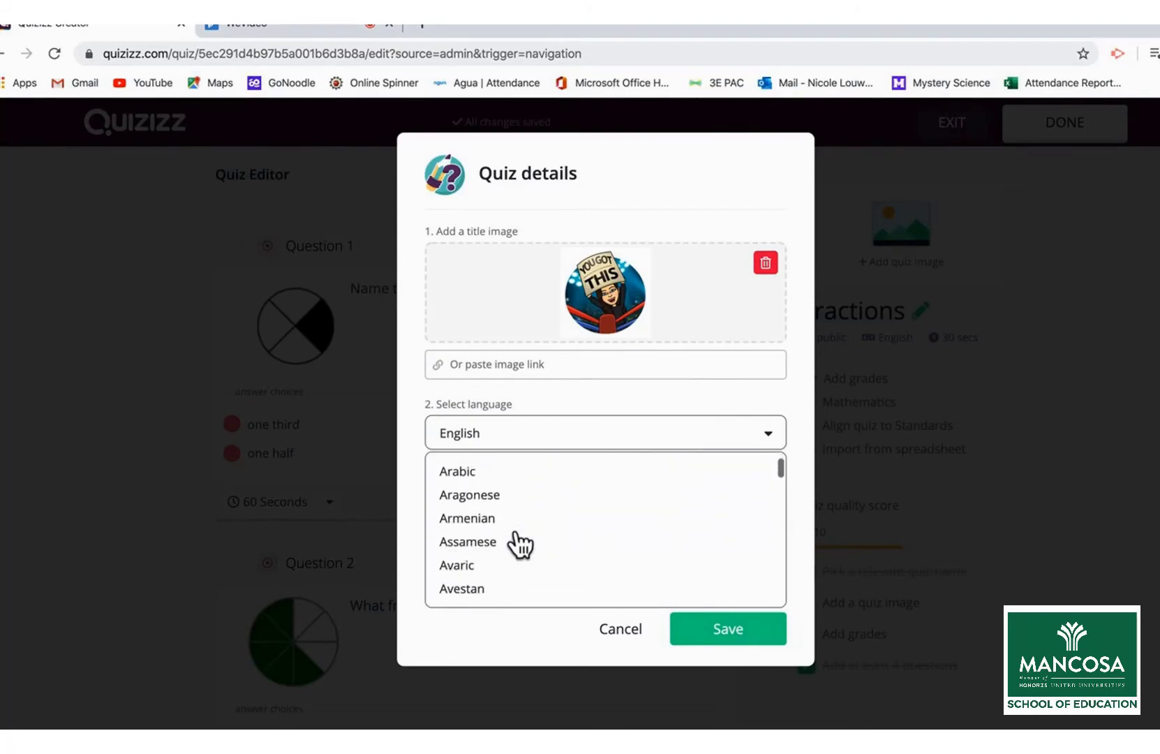
scroll(519, 544, down, 10)
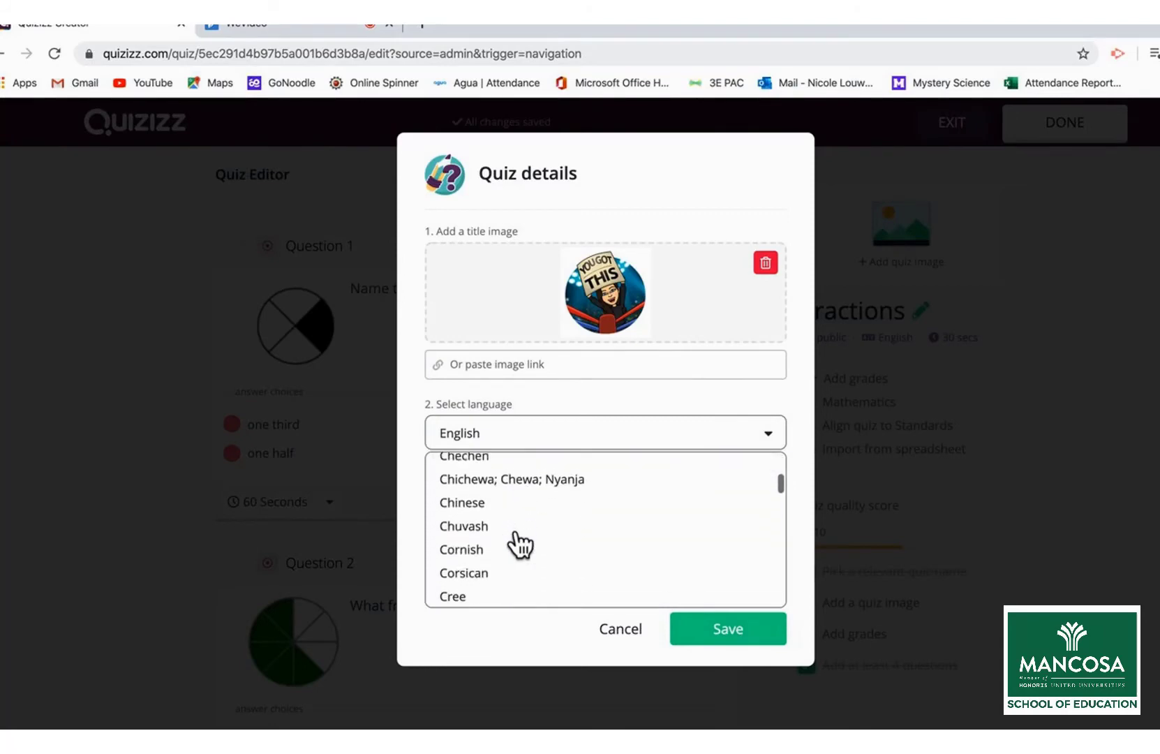
click(806, 432)
Set the quiz's grade range to 3rd only and its visibility to "Private, visible to you", and save the quiz details
click(575, 499)
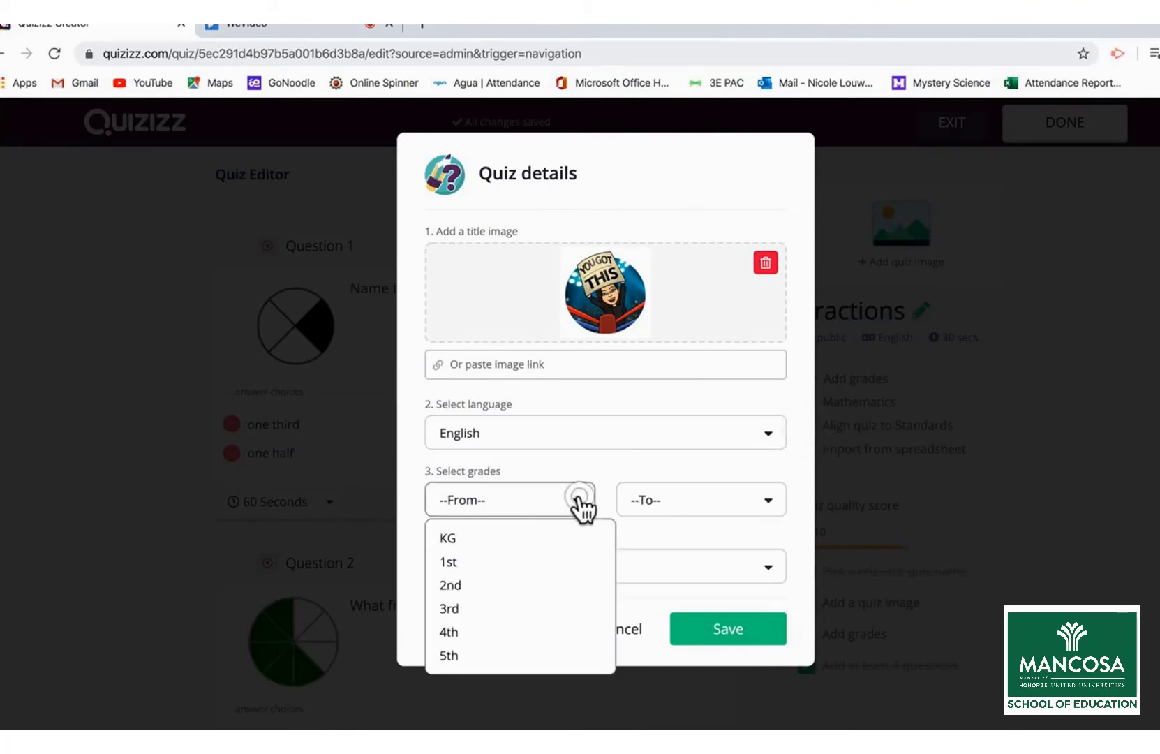
click(507, 608)
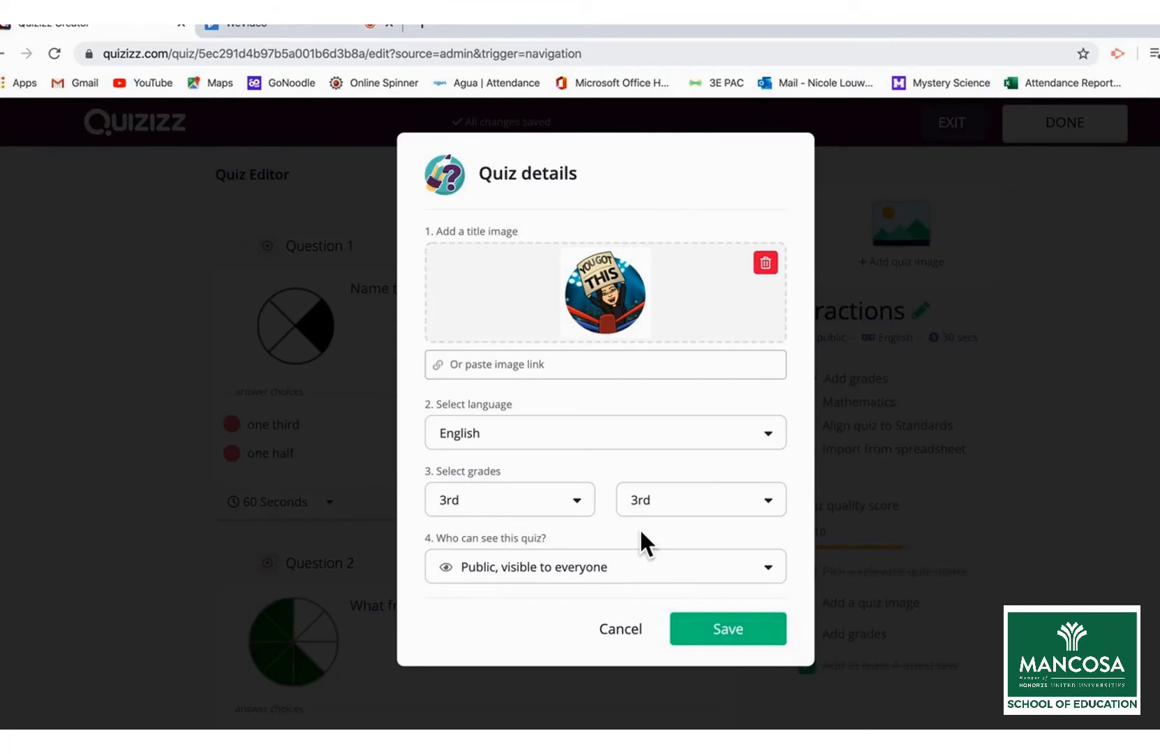
click(628, 579)
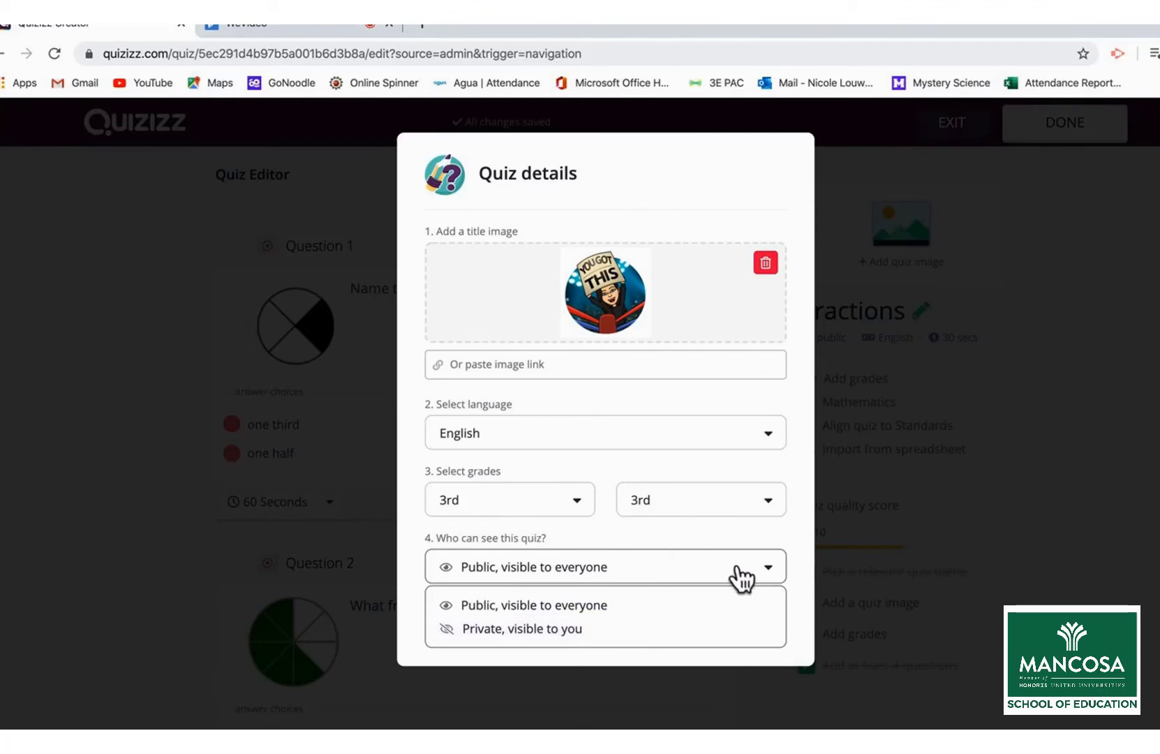
click(643, 630)
click(748, 628)
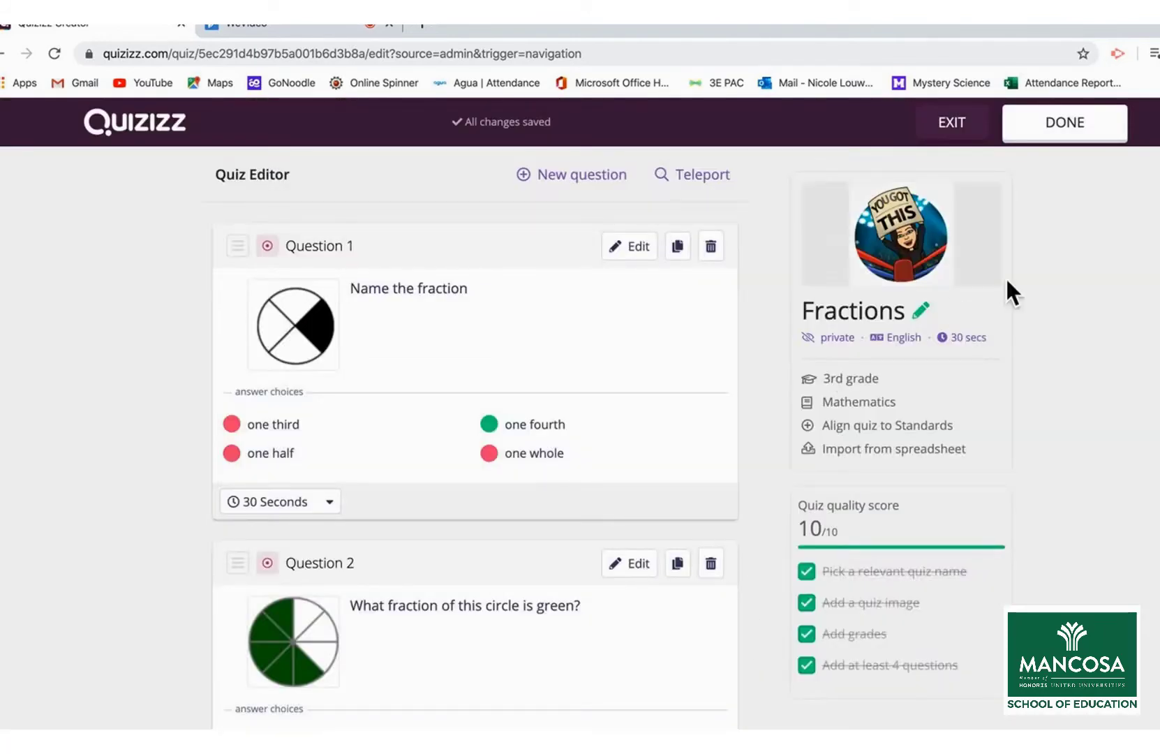
Finish editing the quiz and set up a live game, comparing the Team, Classic and Test modes and continuing with Classic
click(1054, 130)
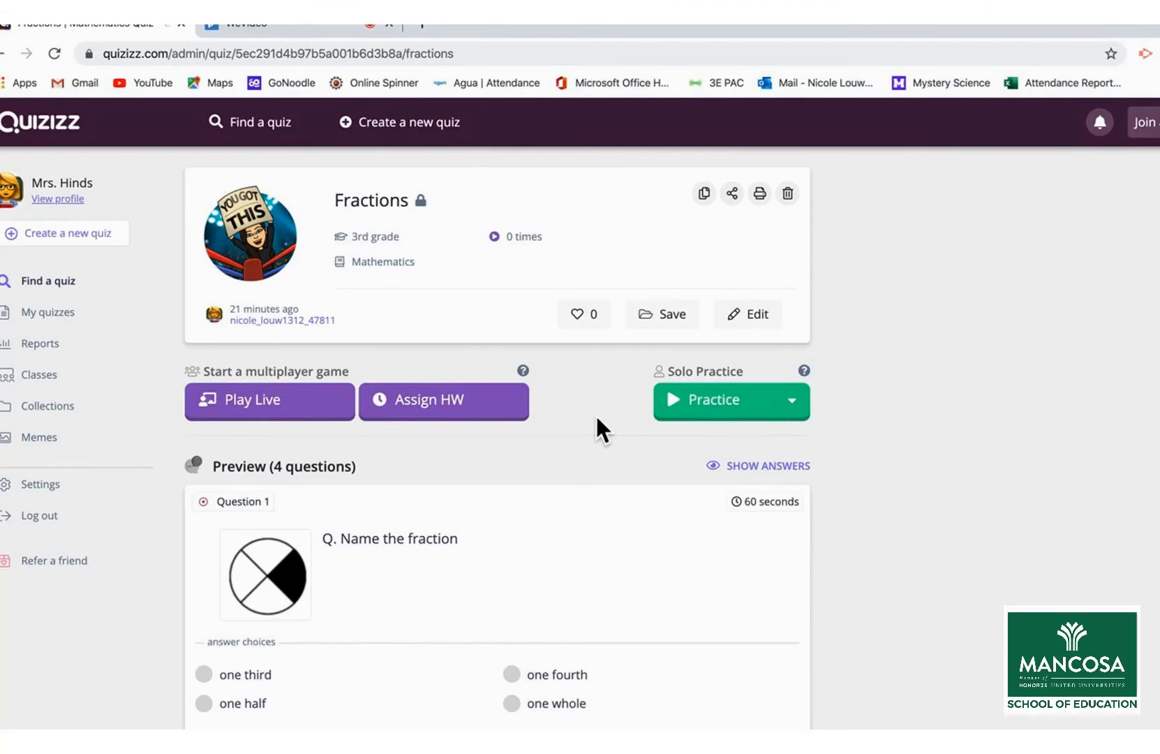
click(307, 414)
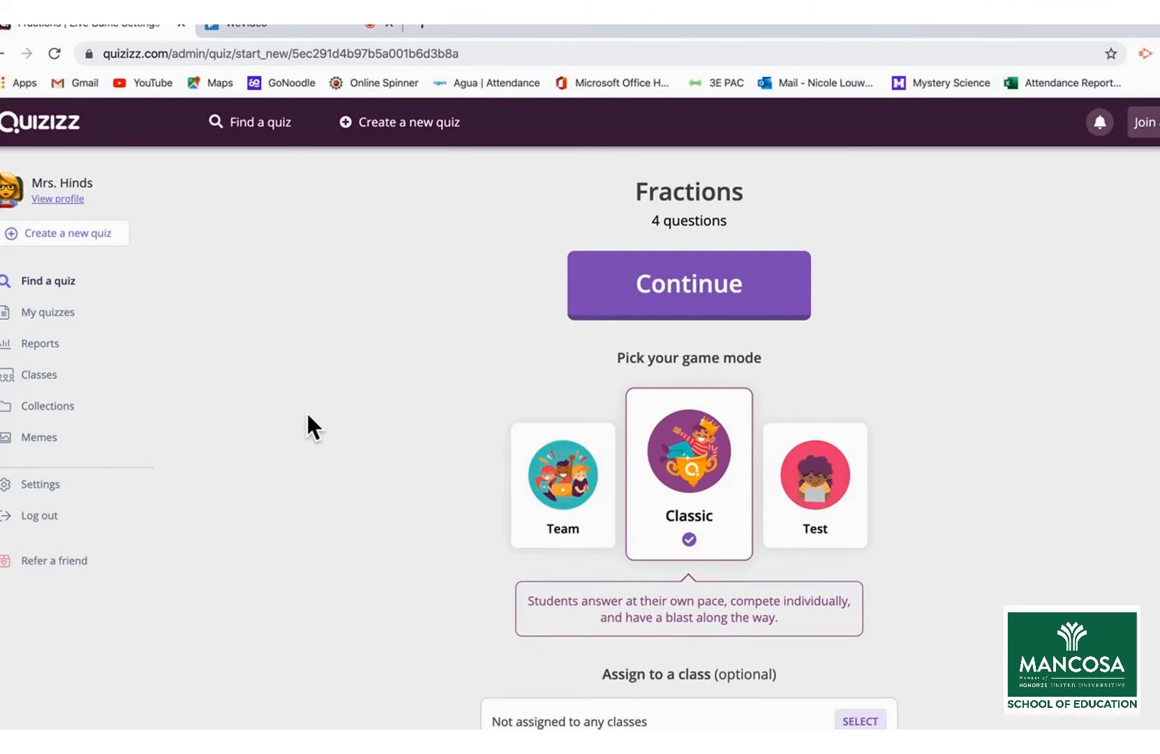
click(575, 522)
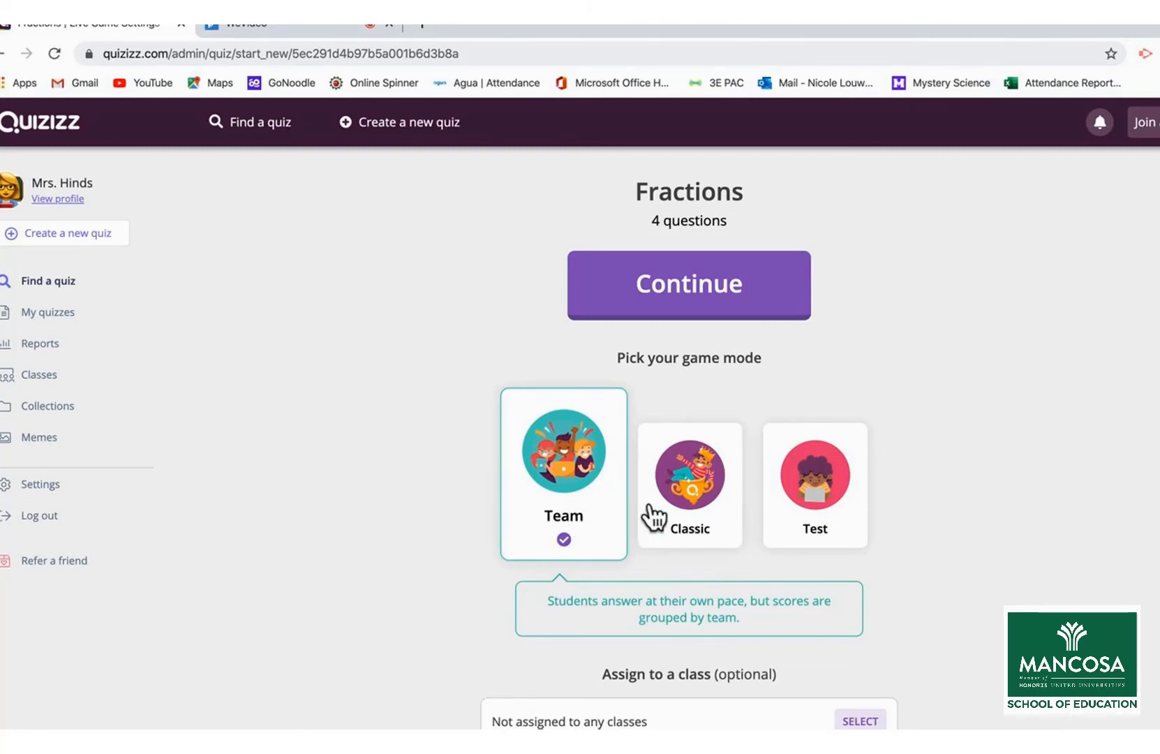
click(685, 508)
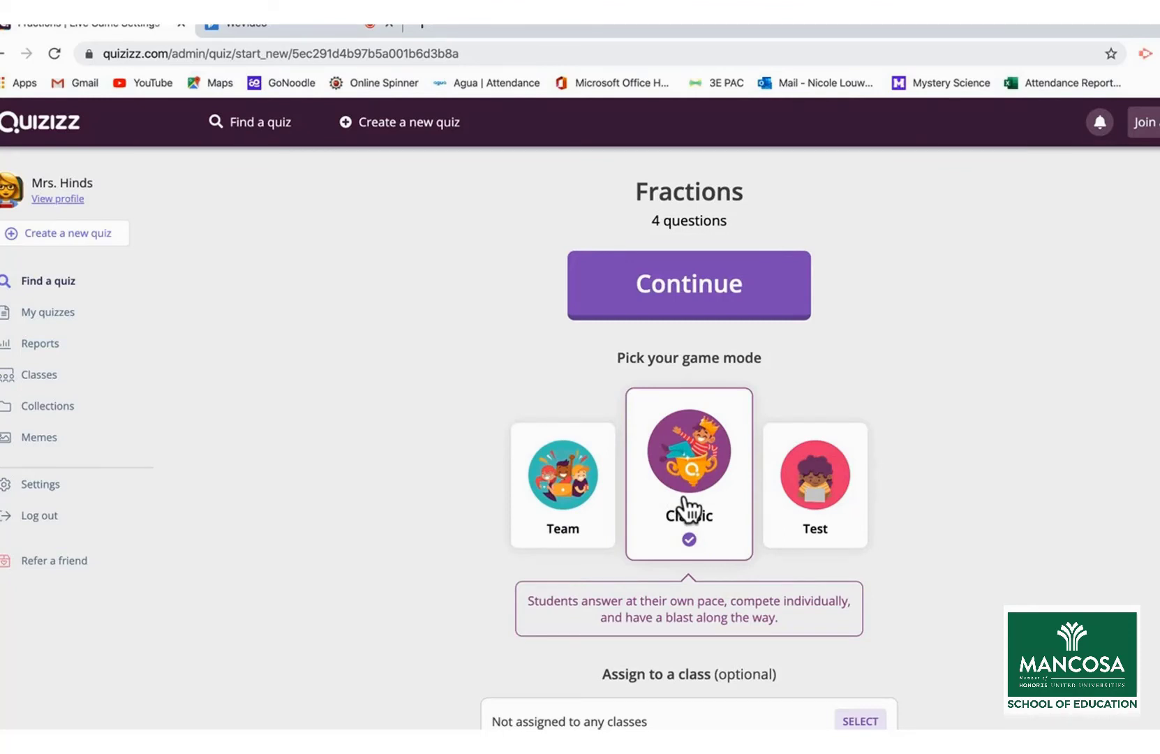
click(795, 501)
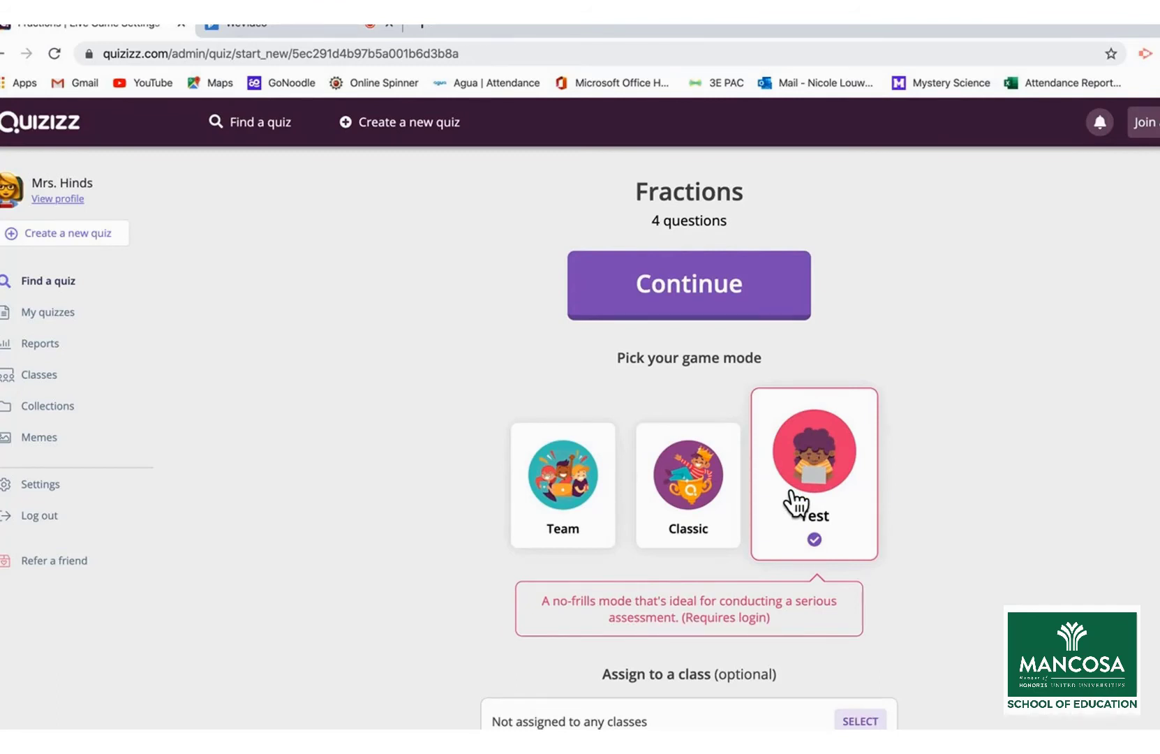
click(702, 492)
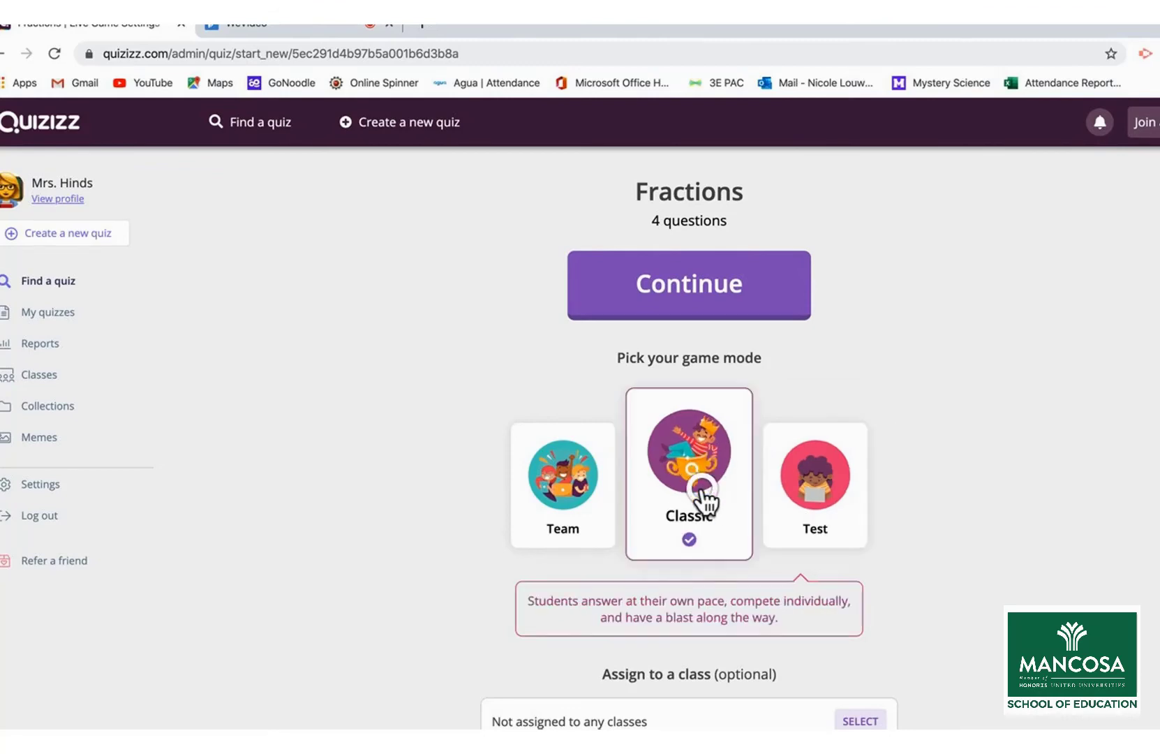
click(694, 295)
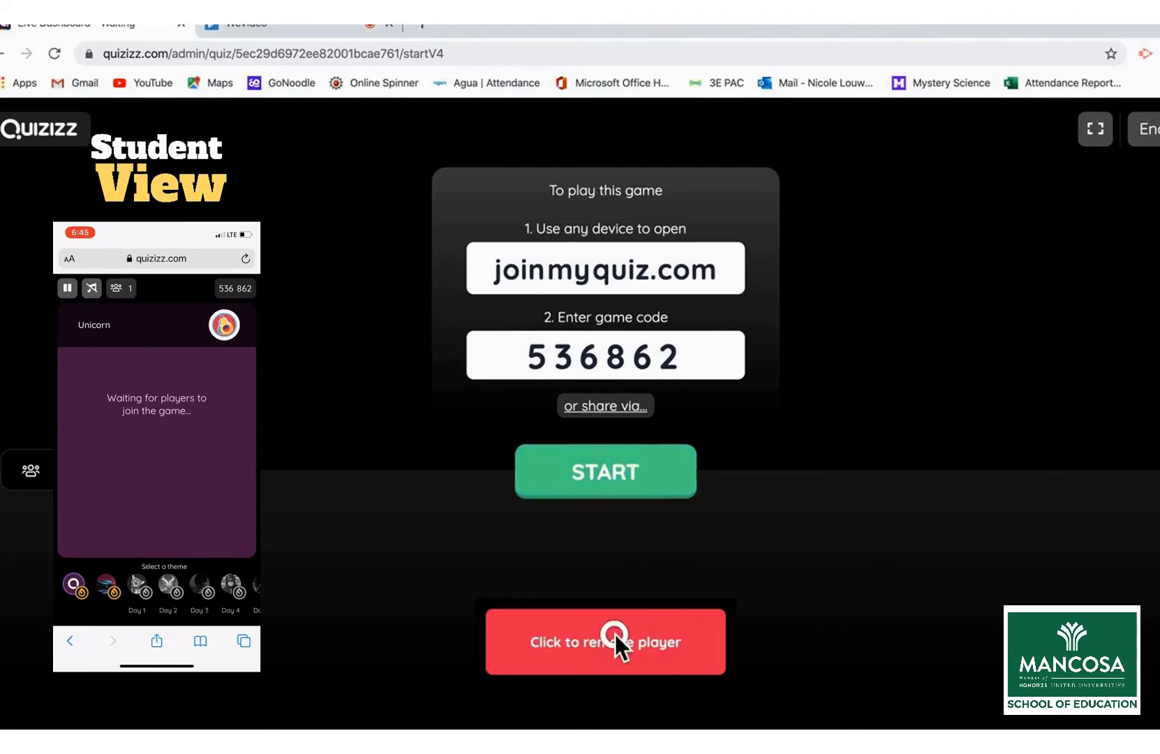
Remove the waiting player from the lobby and start the live game
click(616, 639)
click(362, 482)
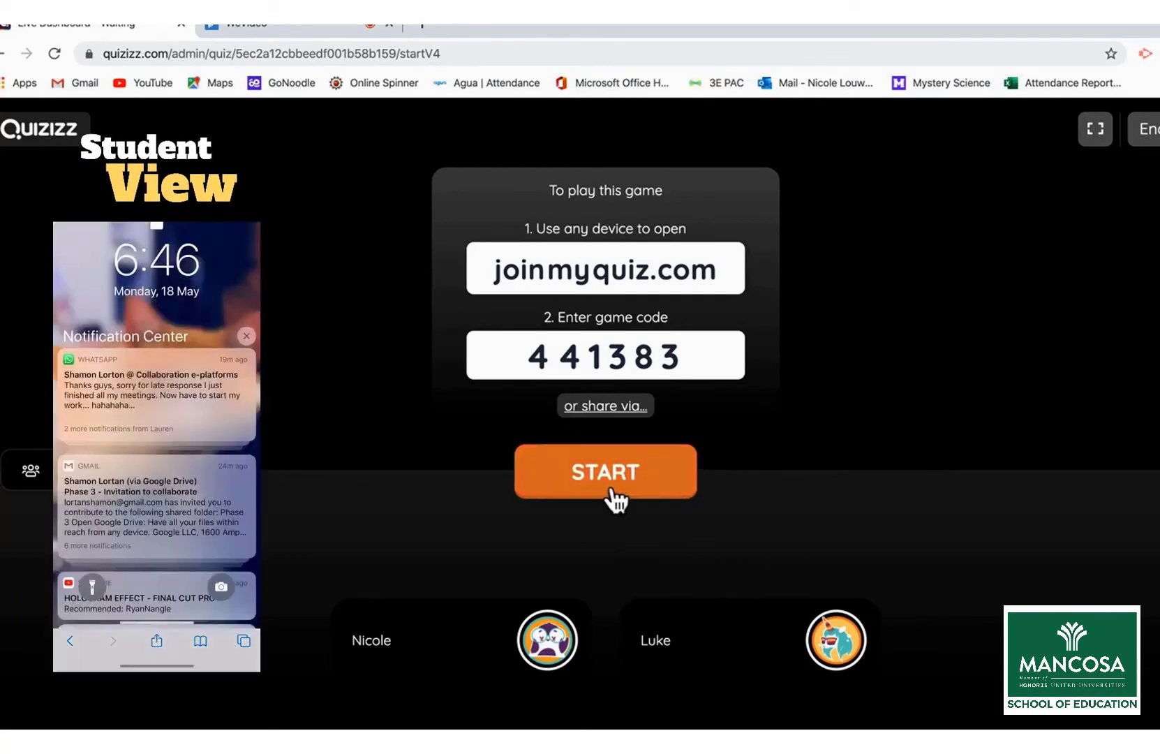
click(613, 491)
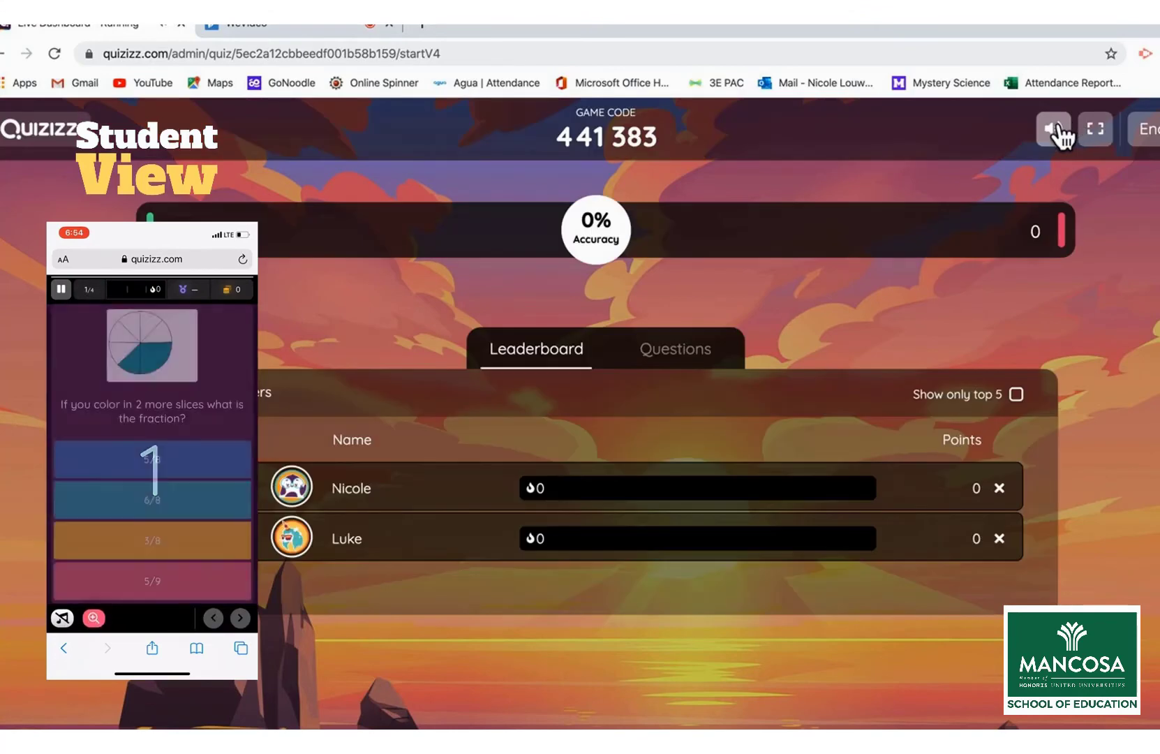
Mute the live game's sound, and end the game when all players are done to review its summary
click(1059, 129)
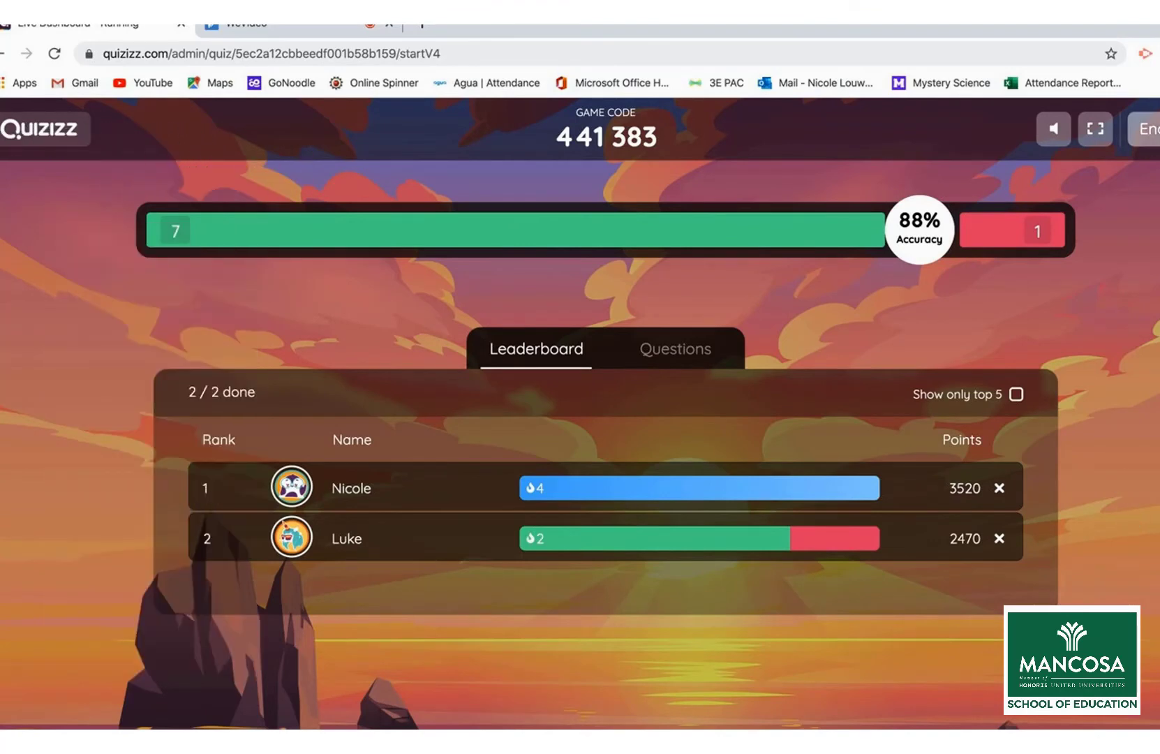
click(1145, 129)
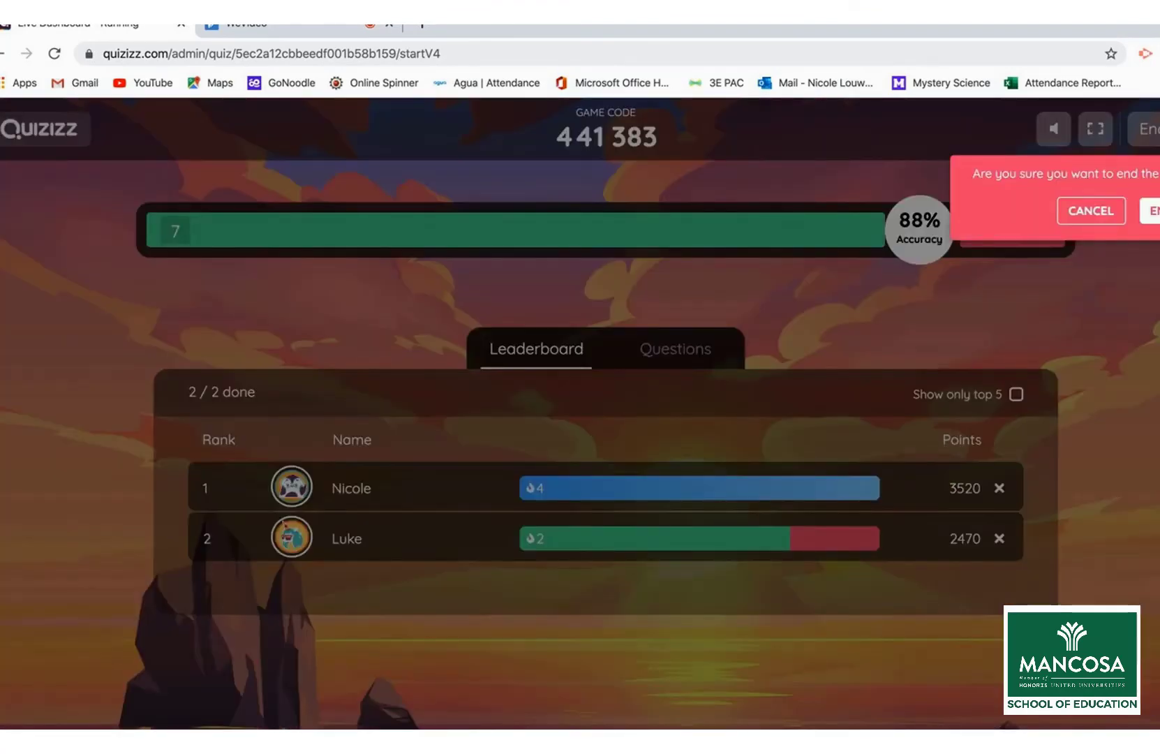
click(1150, 210)
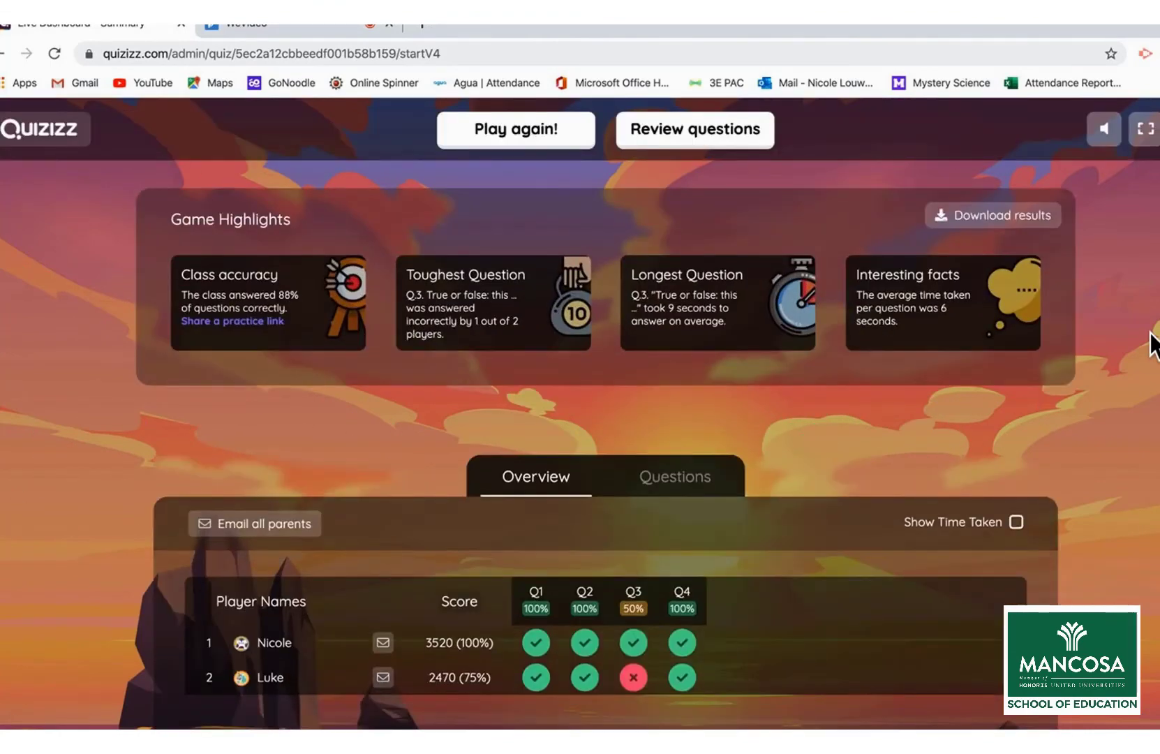
scroll(288, 436, down, 1)
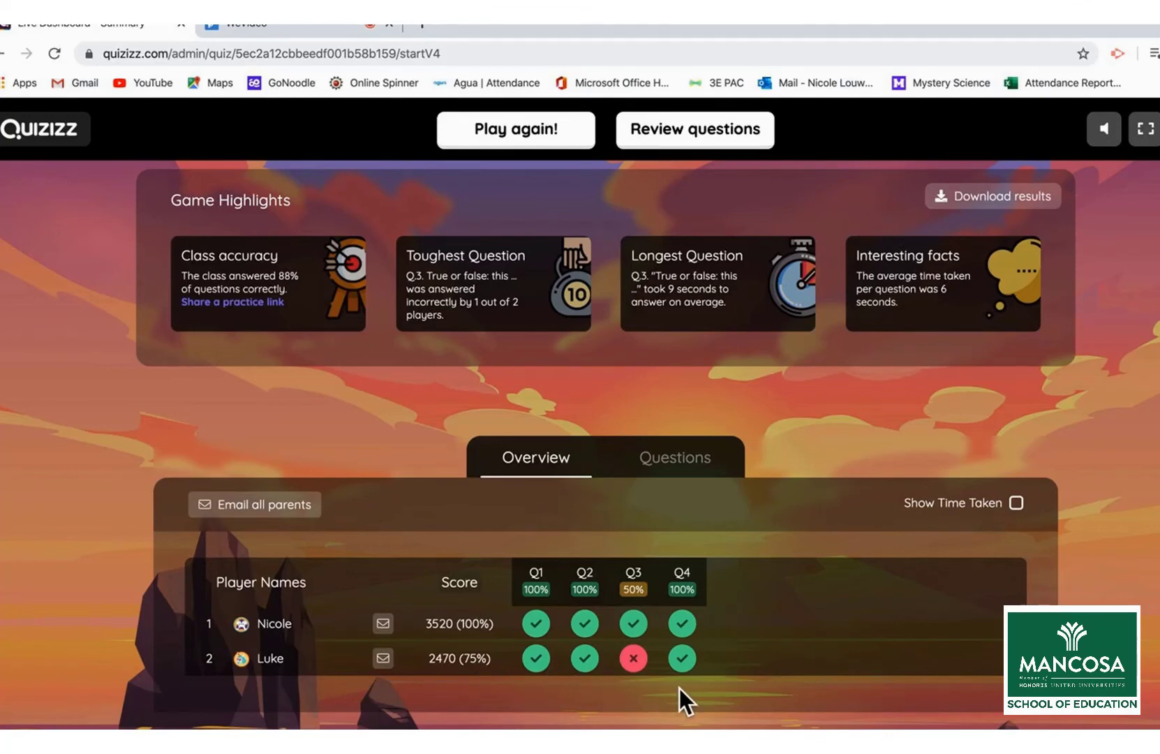
Leave the game summary and look through the account's Reports, Classes and Memes pages
click(70, 143)
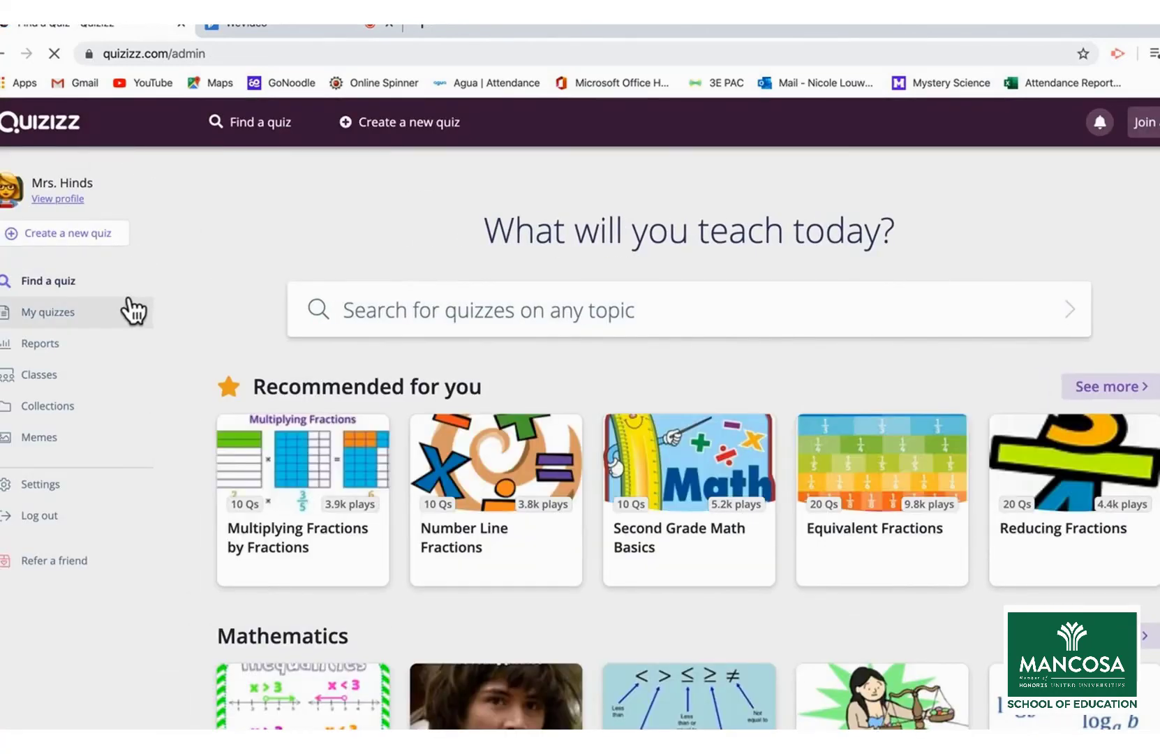
click(59, 343)
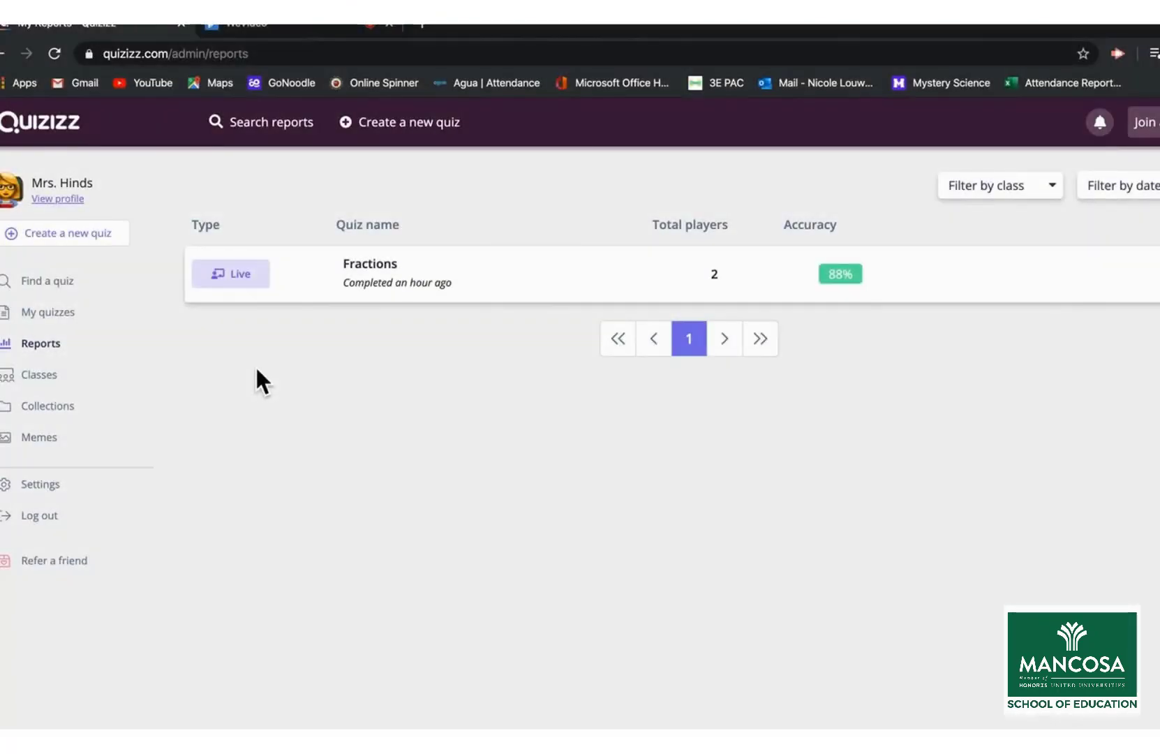
click(32, 380)
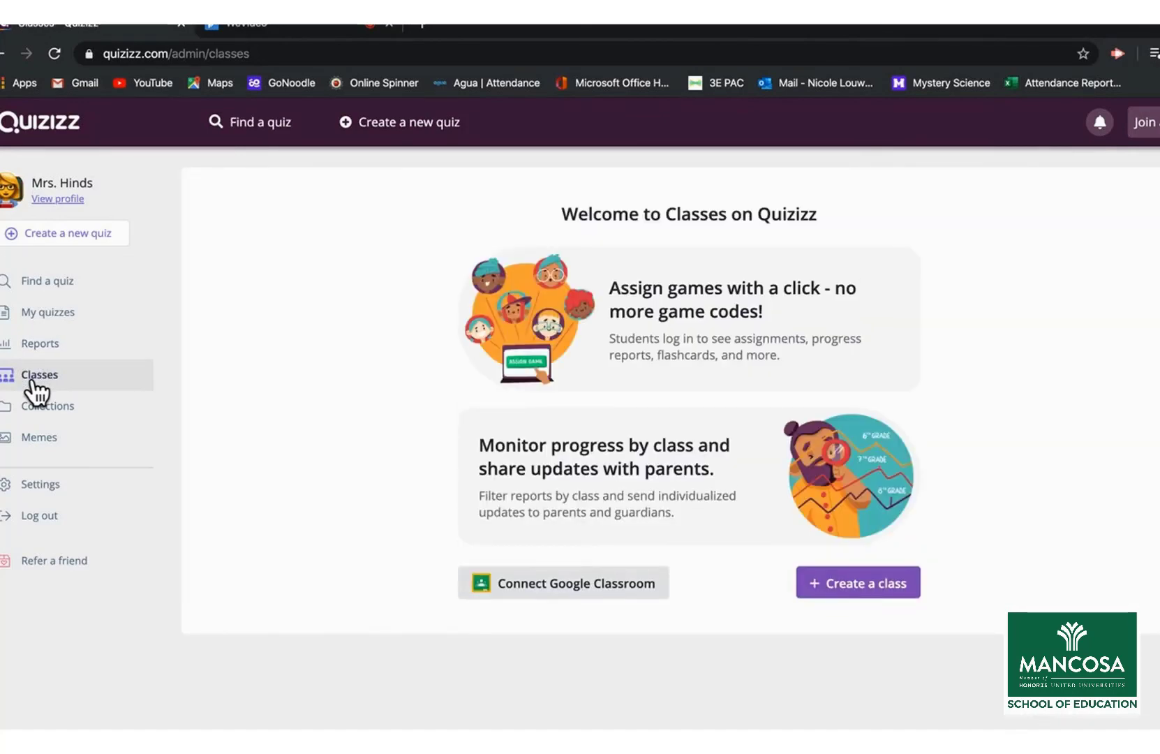
click(87, 441)
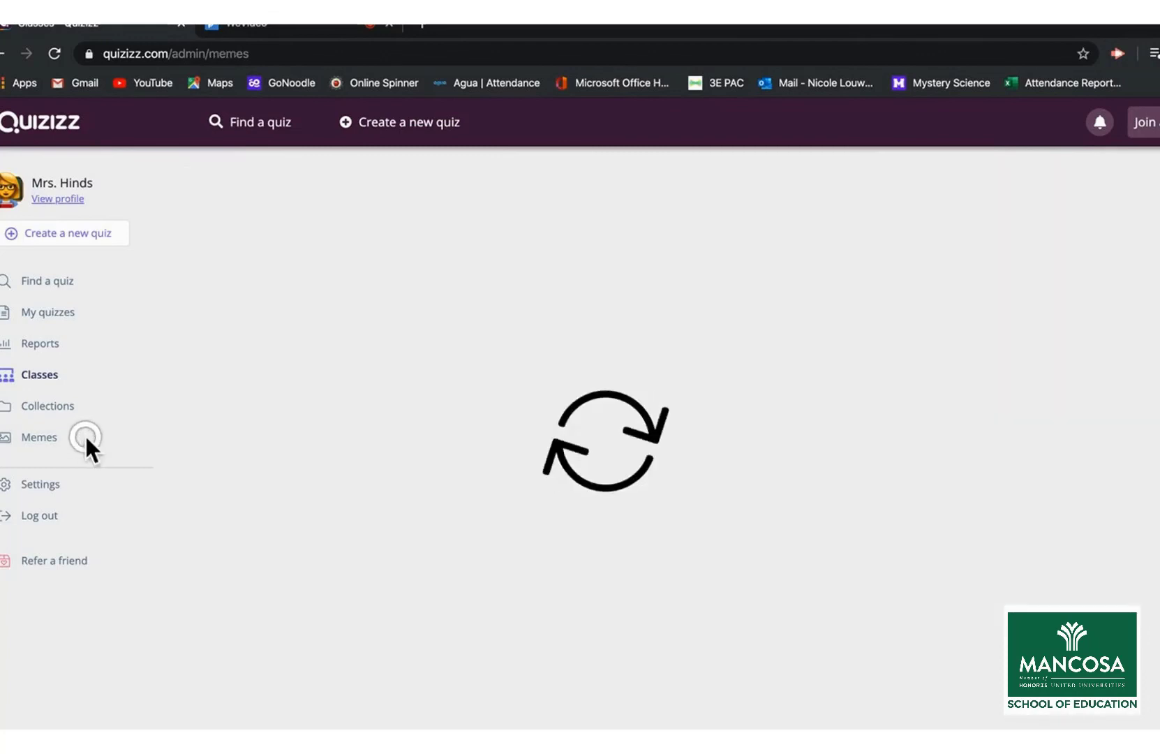